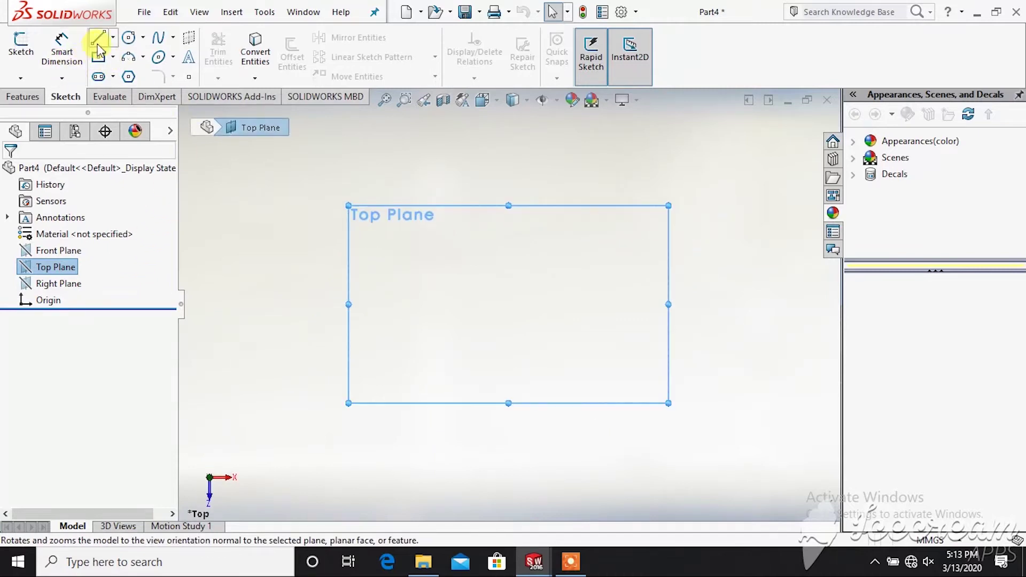
# Step: Sketch a circle about 104 mm in diameter centred on the origin of the Top Plane
pyautogui.click(128, 37)
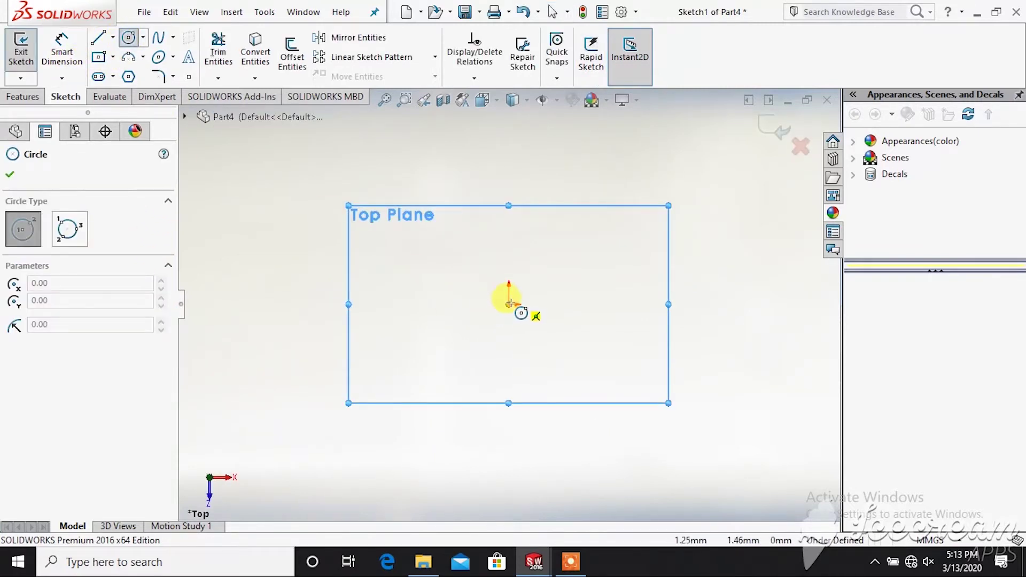
pyautogui.click(508, 304)
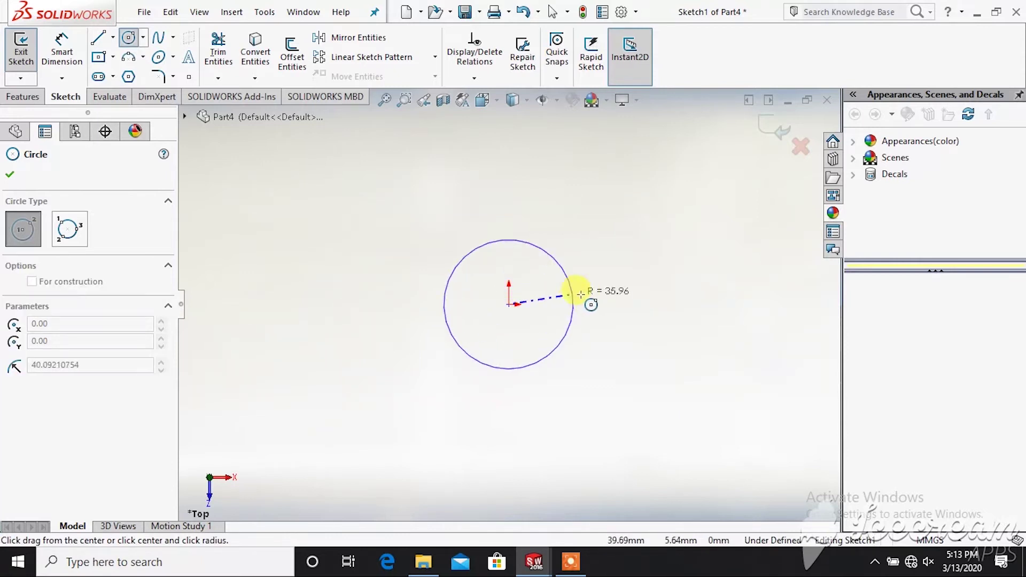
pyautogui.click(600, 292)
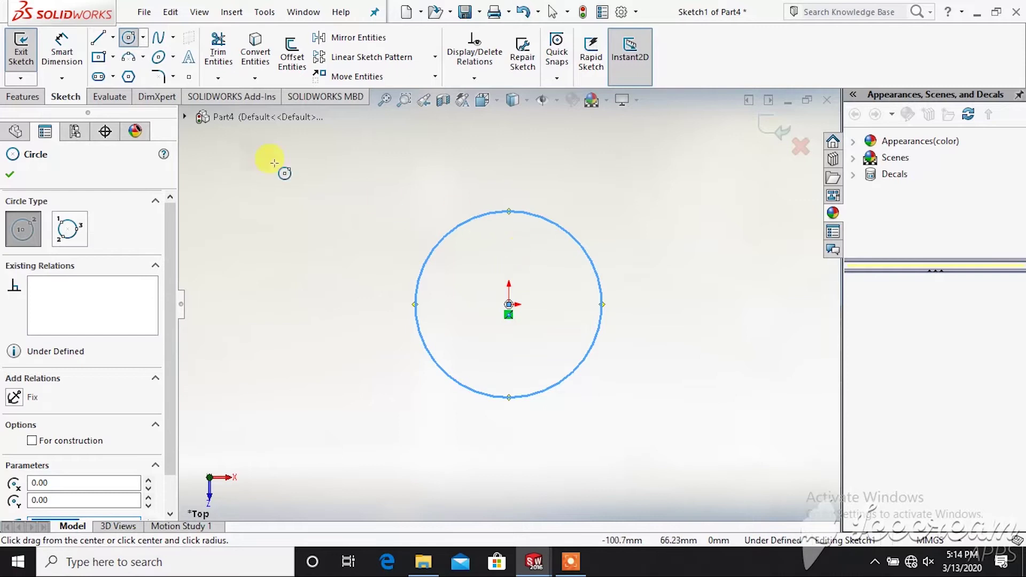
# Step: Dimension the circle's diameter to 100 mm with Smart Dimension
pyautogui.click(64, 58)
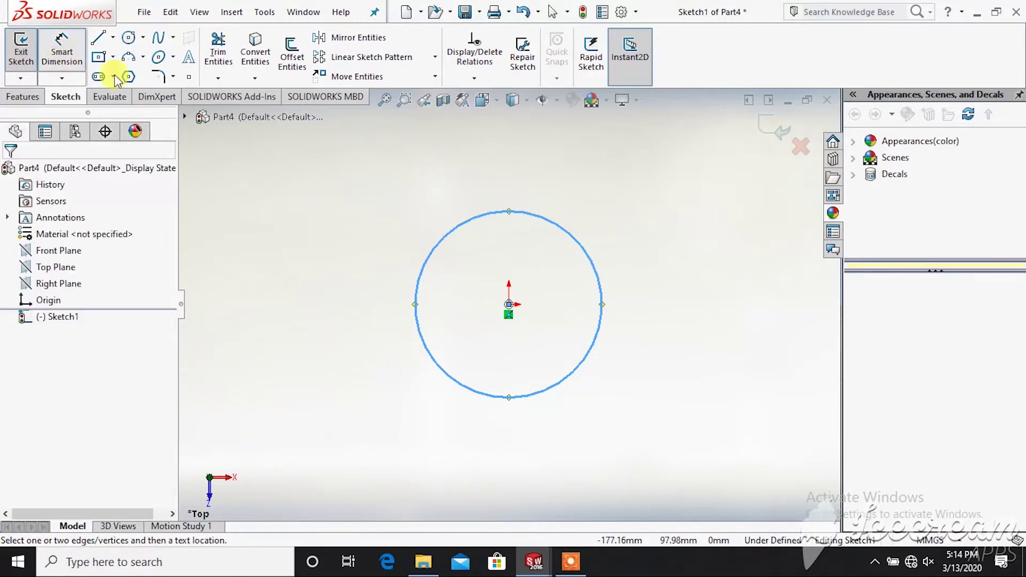
pyautogui.click(579, 240)
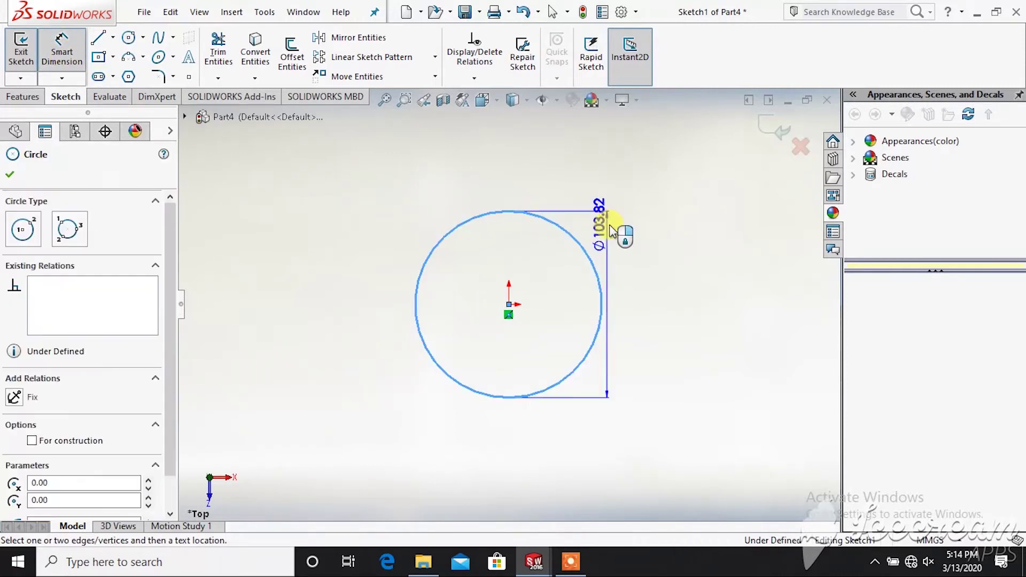
pyautogui.click(631, 214)
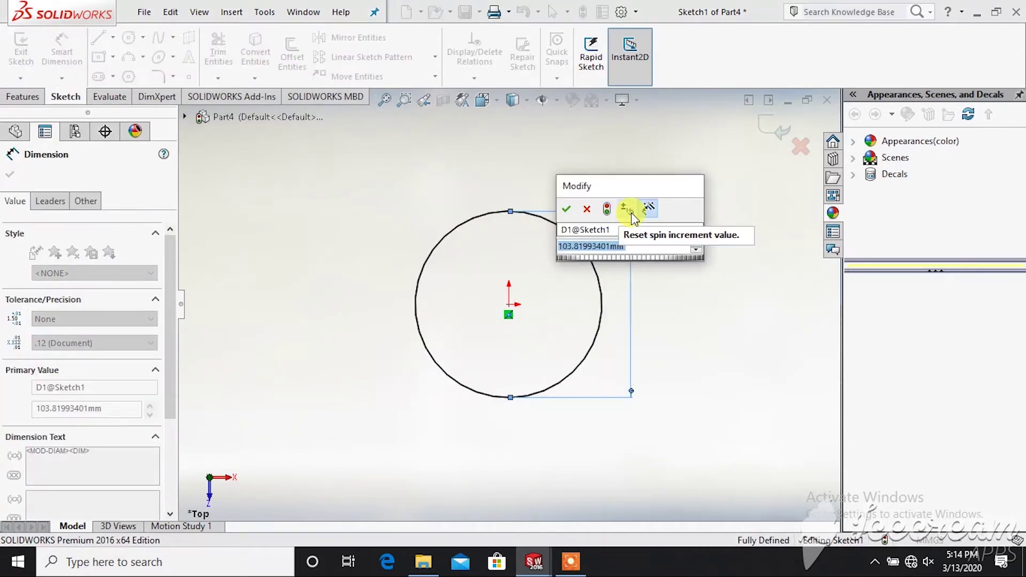
pyautogui.write('100')
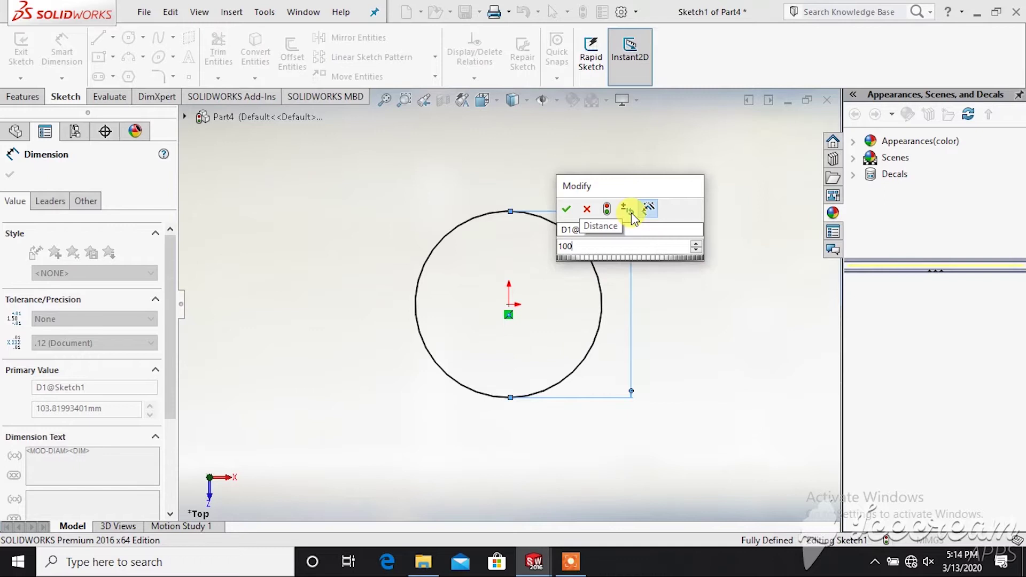
pyautogui.press('Return')
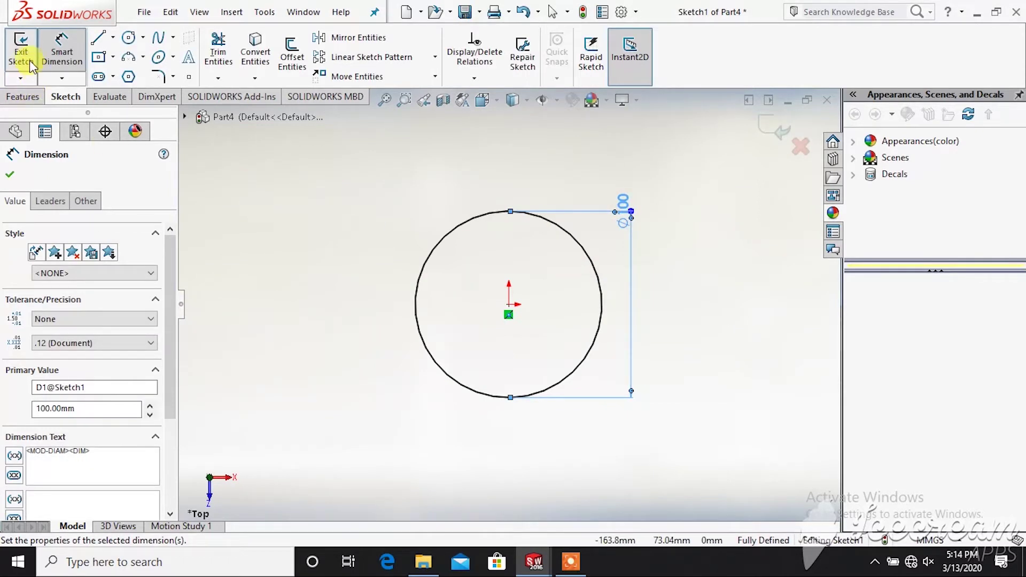
pyautogui.click(58, 76)
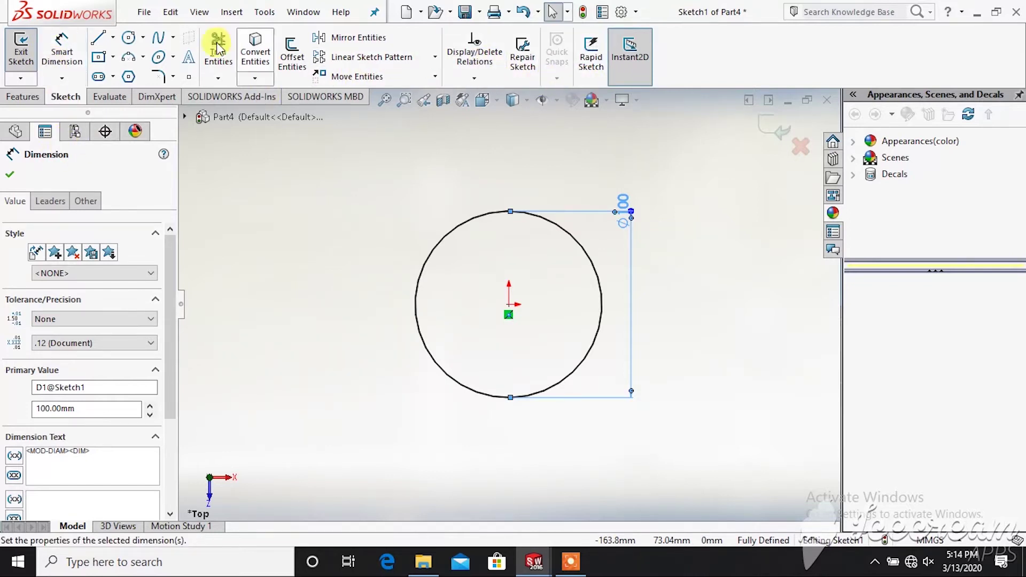
pyautogui.click(25, 97)
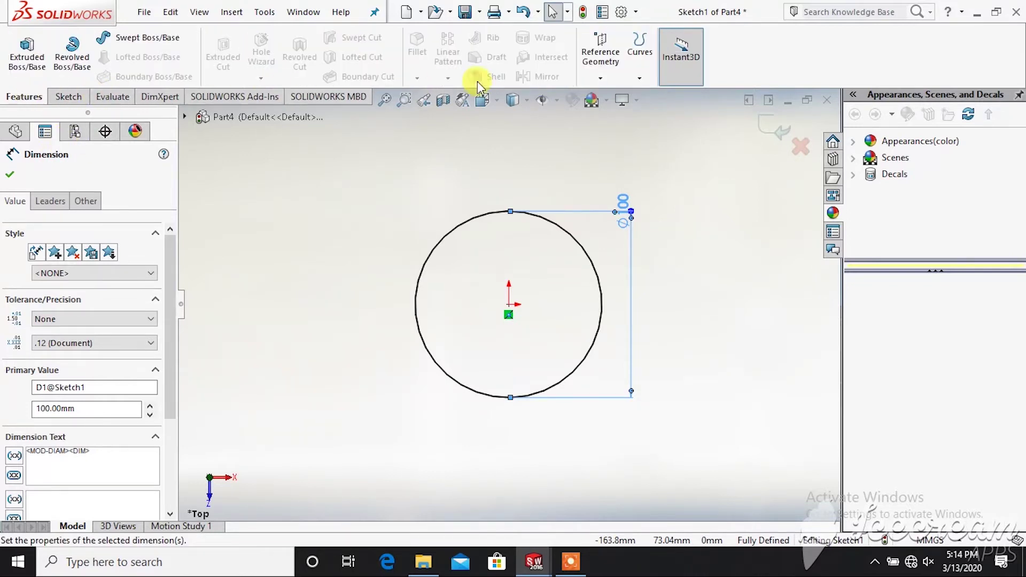
pyautogui.click(600, 78)
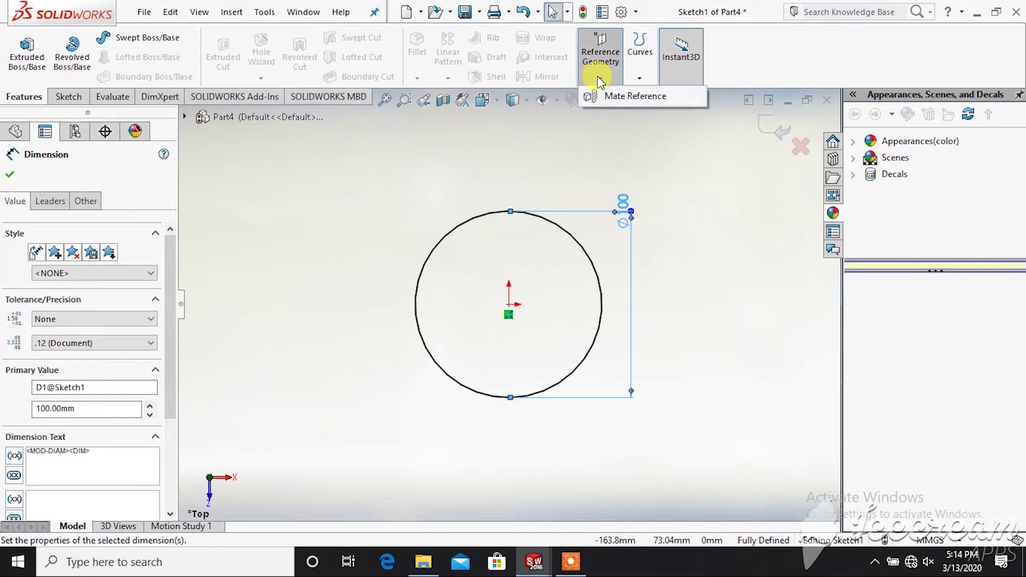
pyautogui.click(428, 142)
pyautogui.click(66, 97)
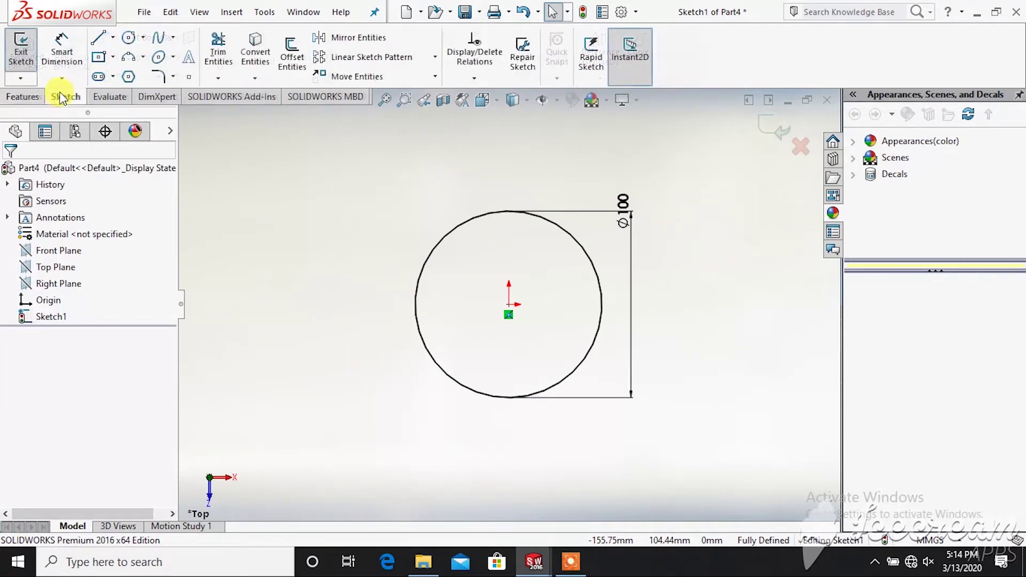
# Step: Exit the circle sketch and start a reference plane with the Top Plane as its first reference
pyautogui.click(24, 52)
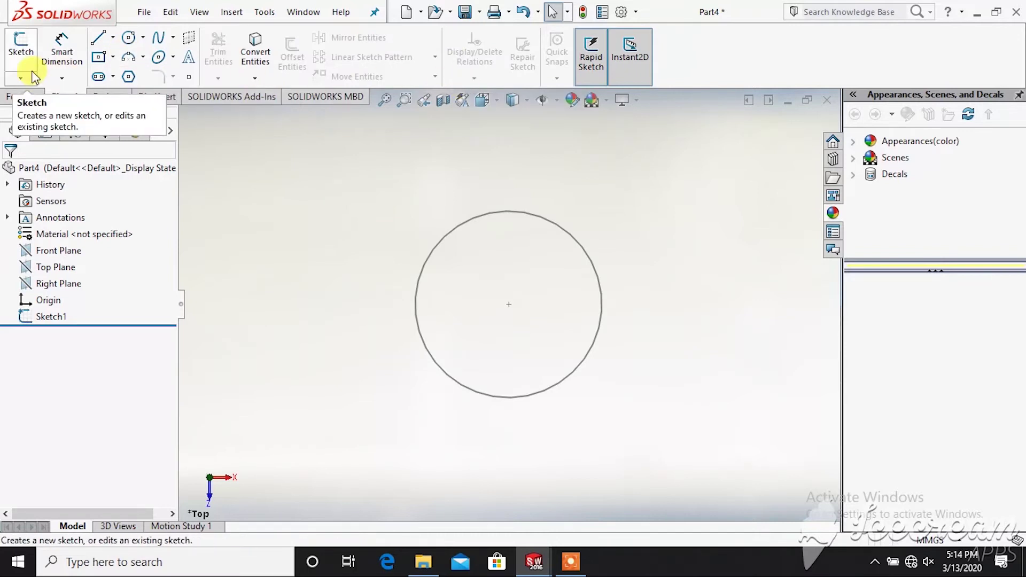
pyautogui.click(21, 96)
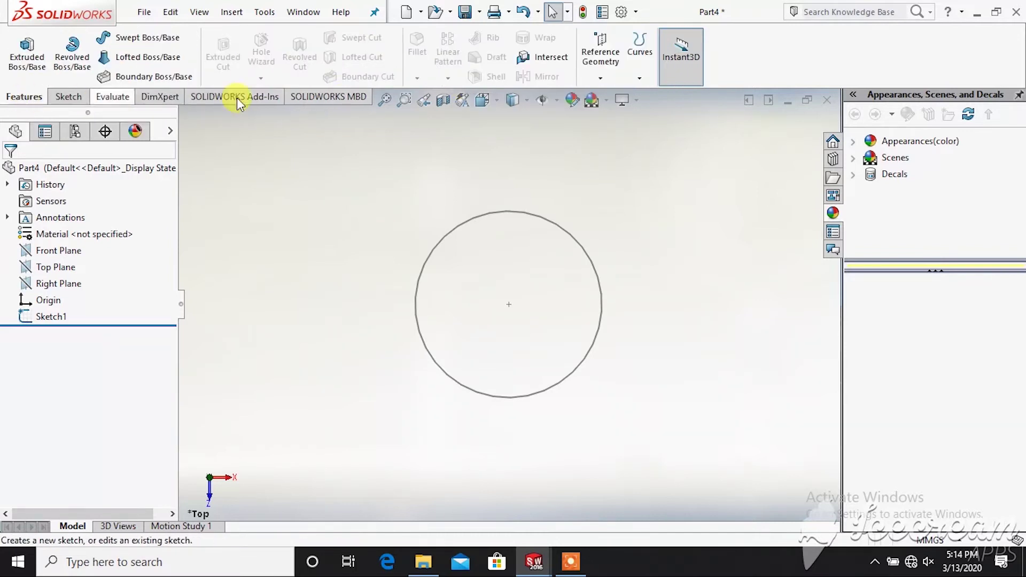
pyautogui.click(606, 81)
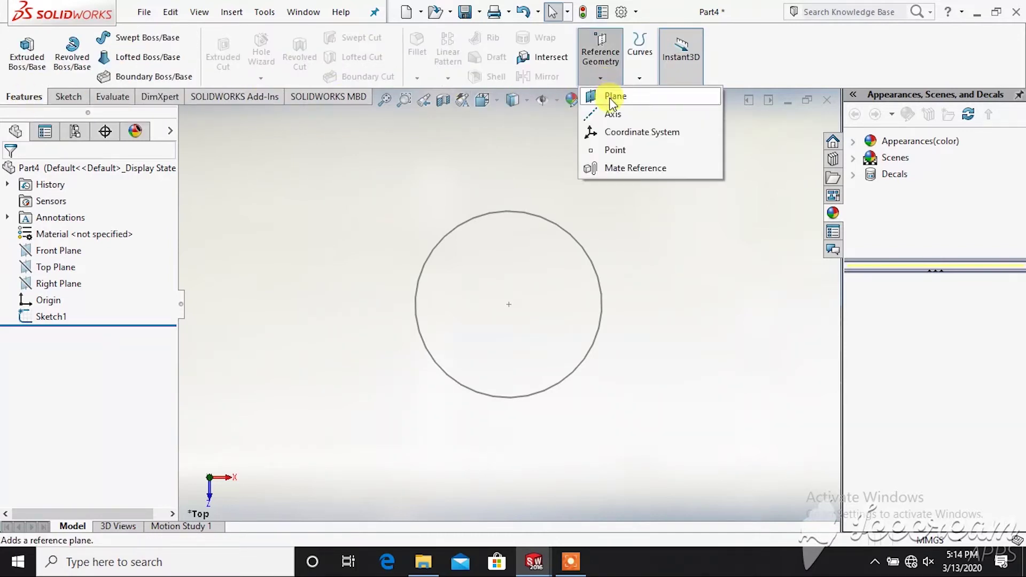
pyautogui.click(612, 99)
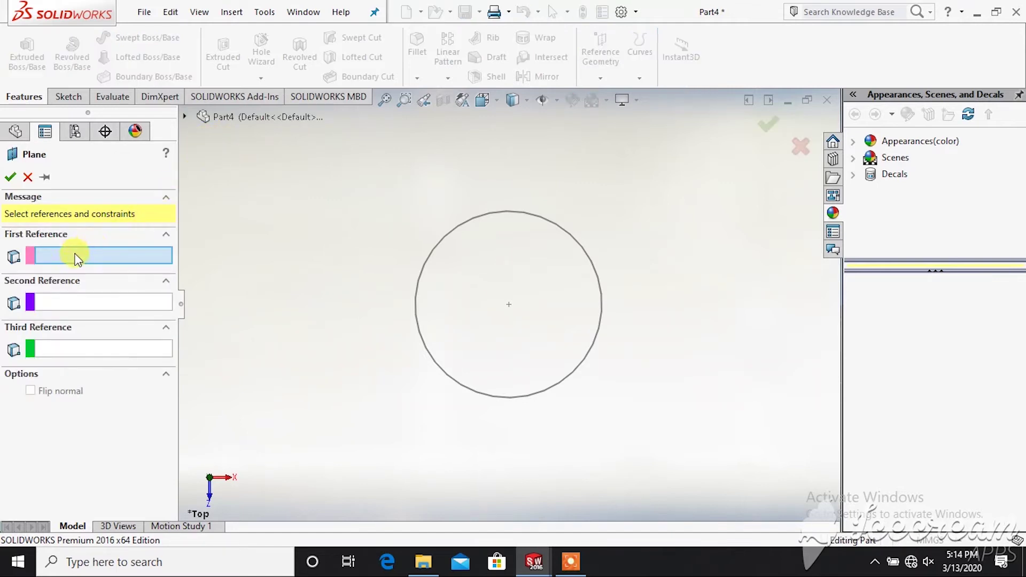
pyautogui.click(185, 115)
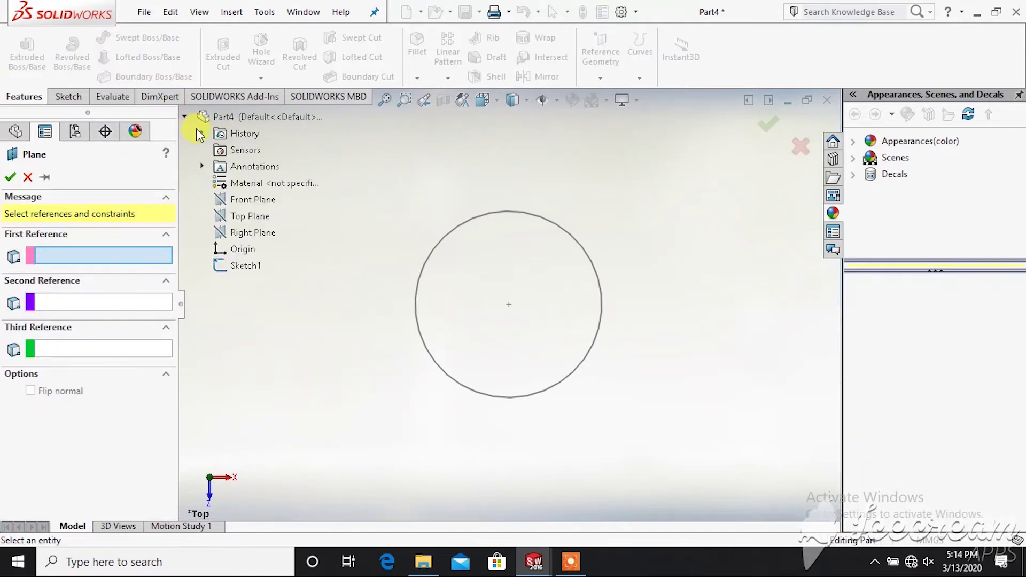
pyautogui.click(245, 217)
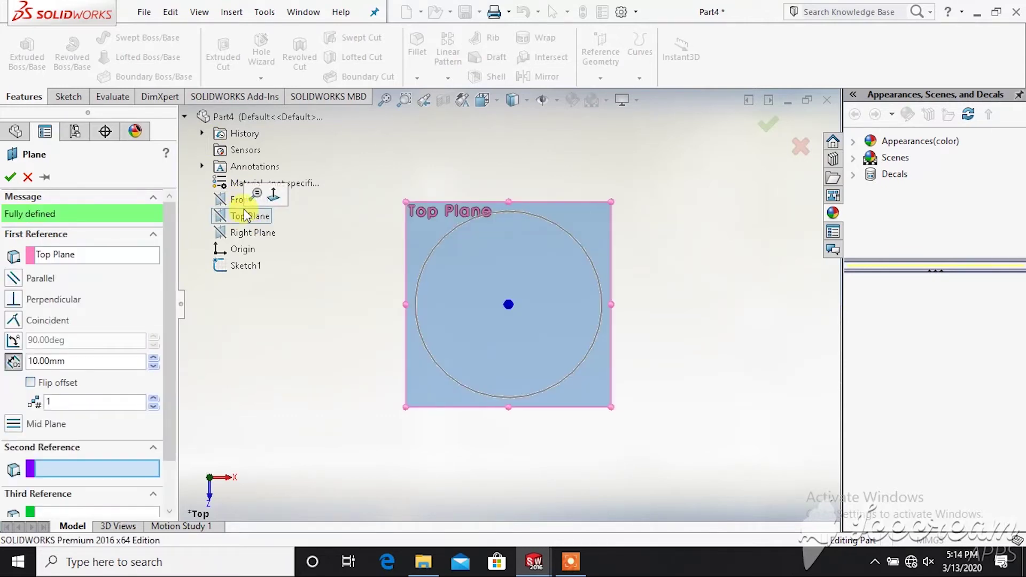
# Step: Set the new plane's offset distance to 50 mm above the Top Plane and create it
pyautogui.moveTo(314, 344); pyautogui.dragTo(344, 184, button='middle')
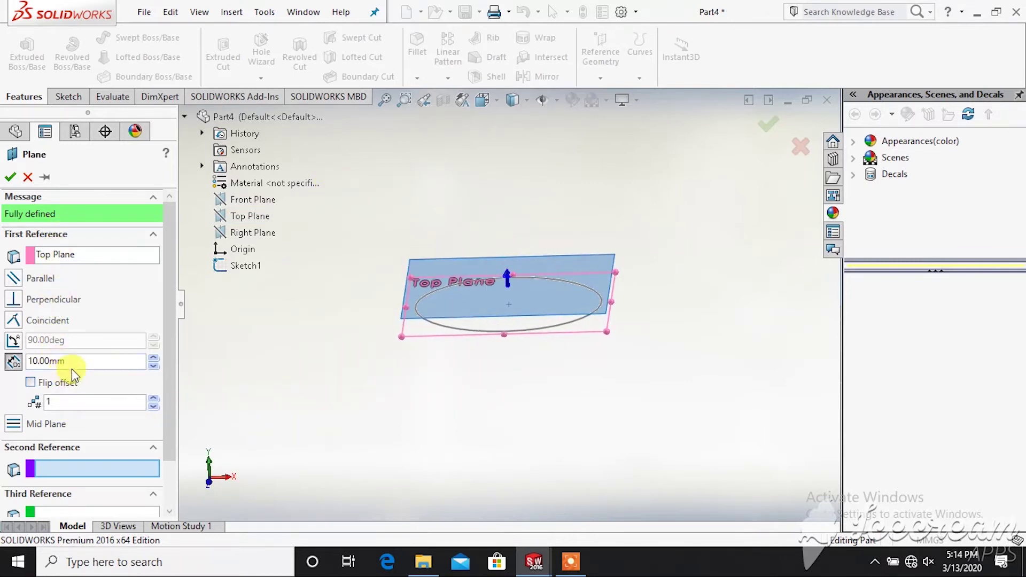
pyautogui.moveTo(67, 359); pyautogui.dragTo(16, 342)
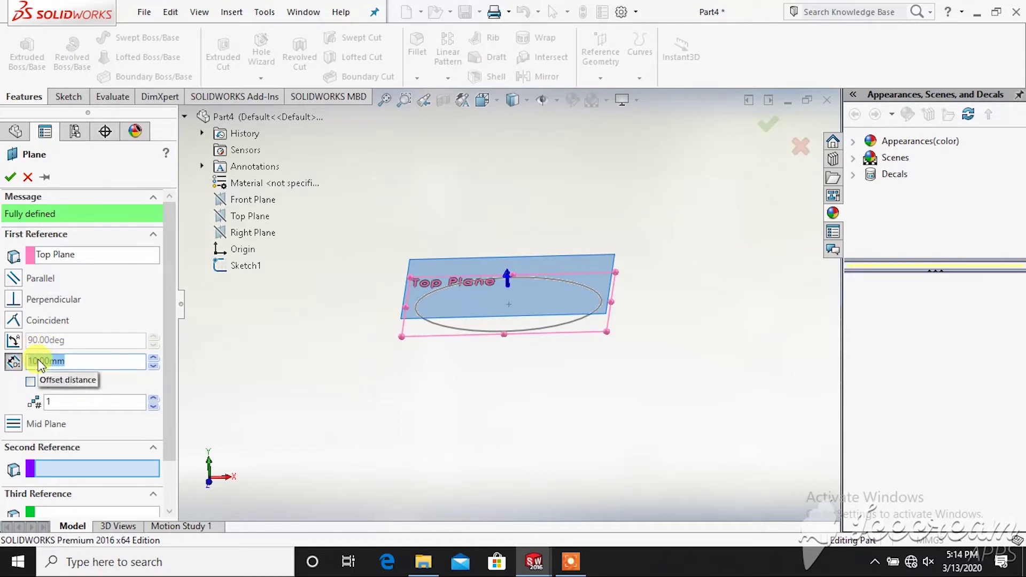
pyautogui.write('5')
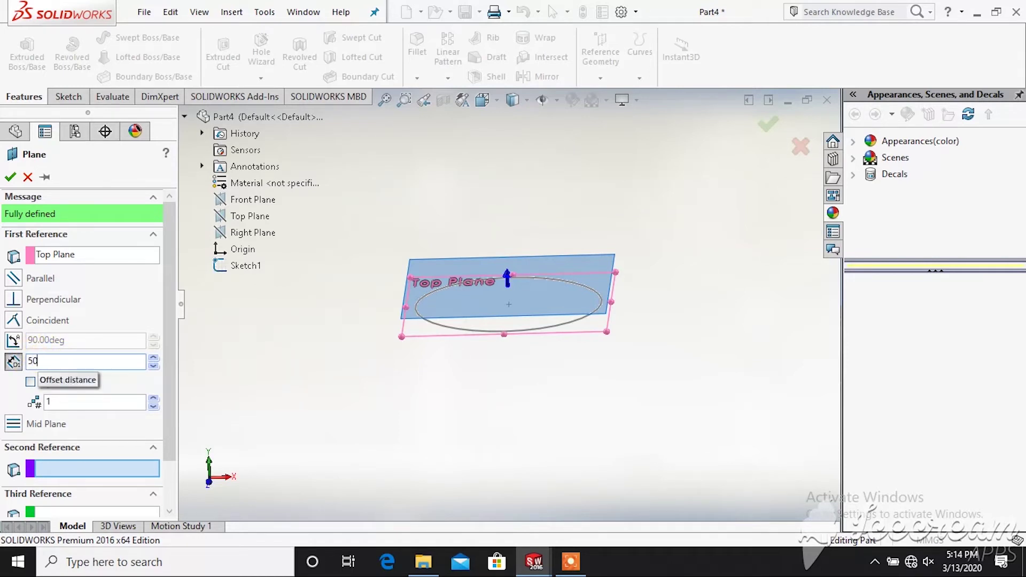
pyautogui.write('0')
pyautogui.press('Return')
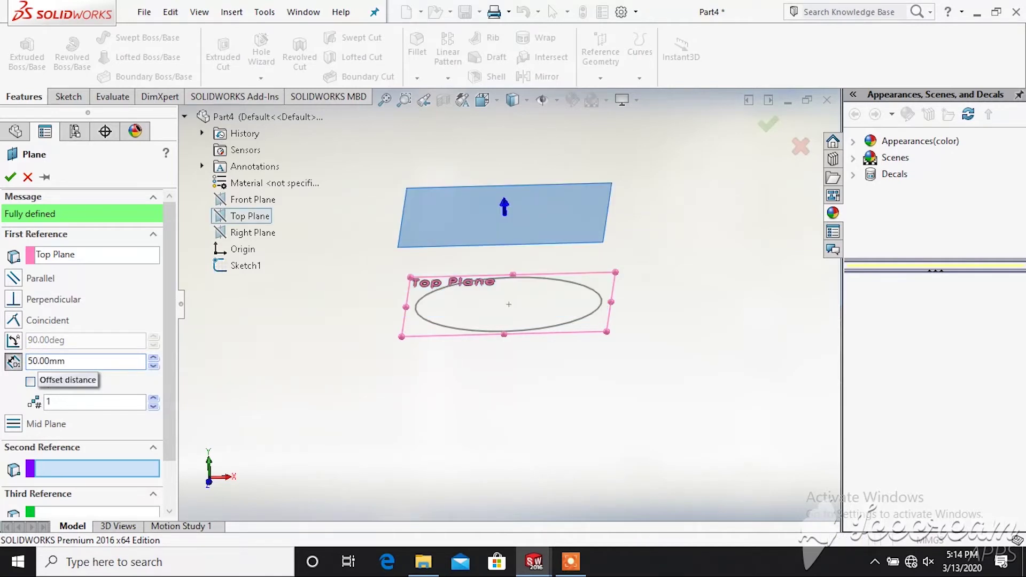
pyautogui.click(10, 178)
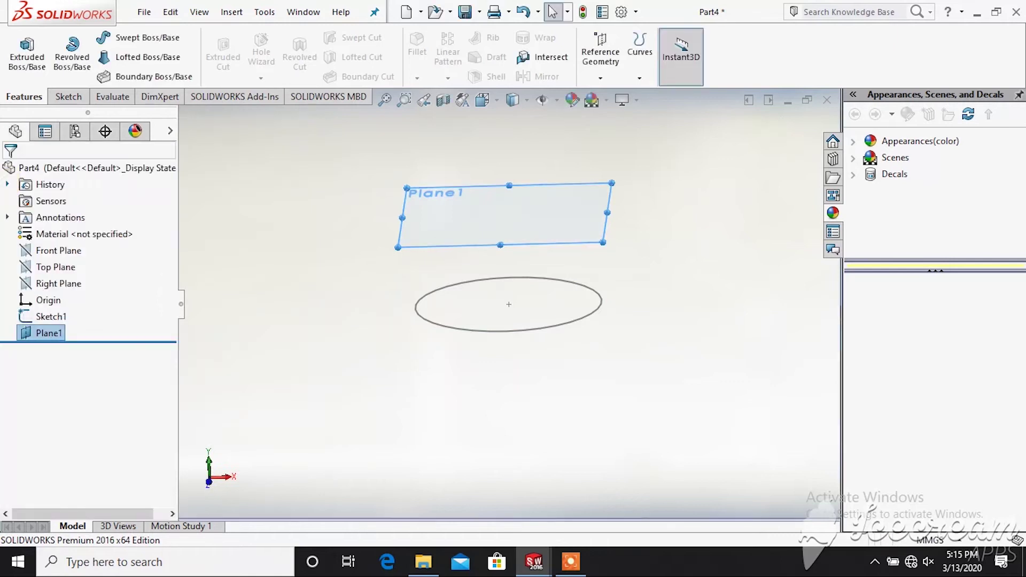
# Step: Create a second reference plane offset 50 mm above Plane1
pyautogui.click(605, 78)
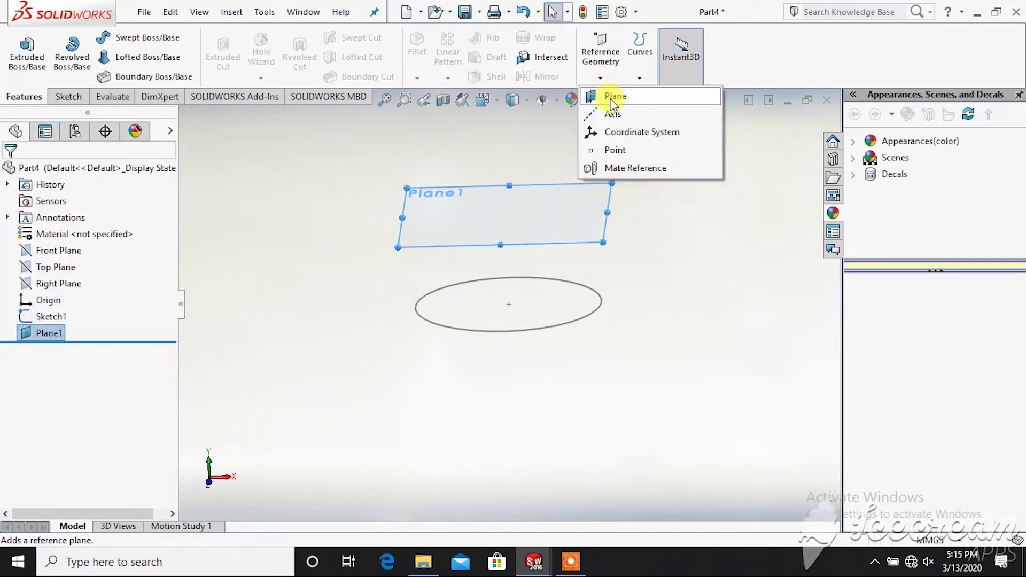
pyautogui.click(611, 97)
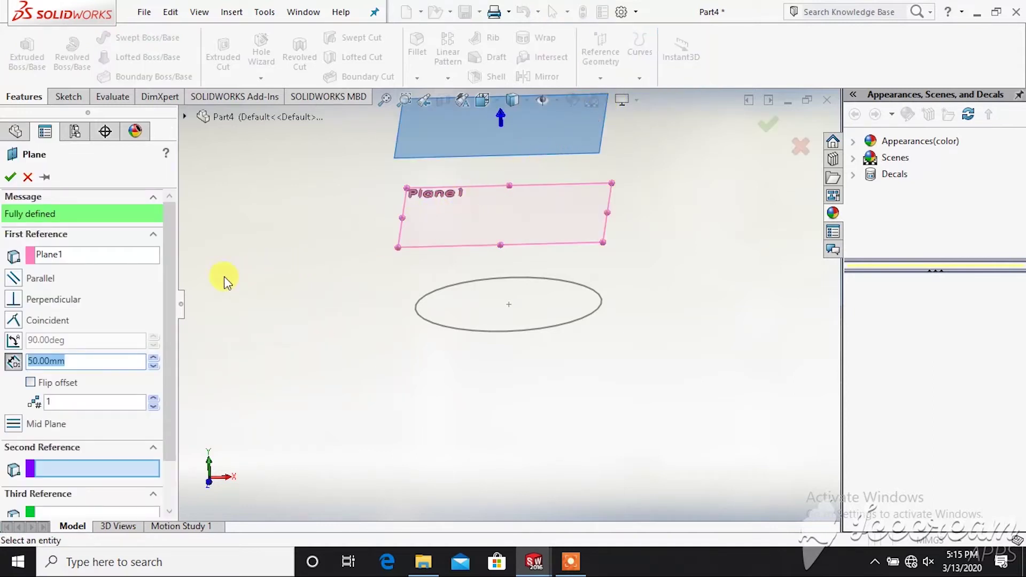
pyautogui.click(102, 255)
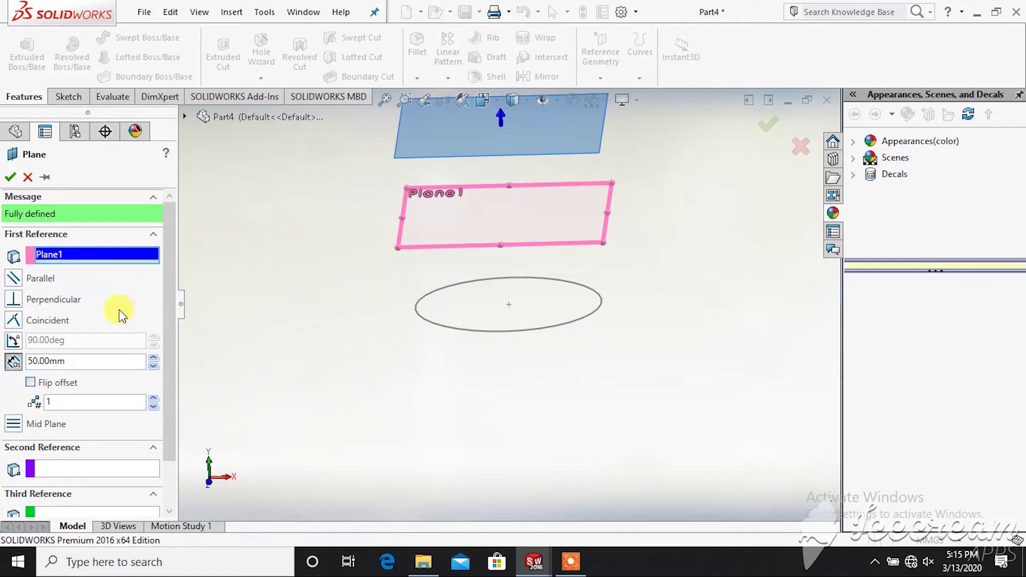
pyautogui.click(90, 355)
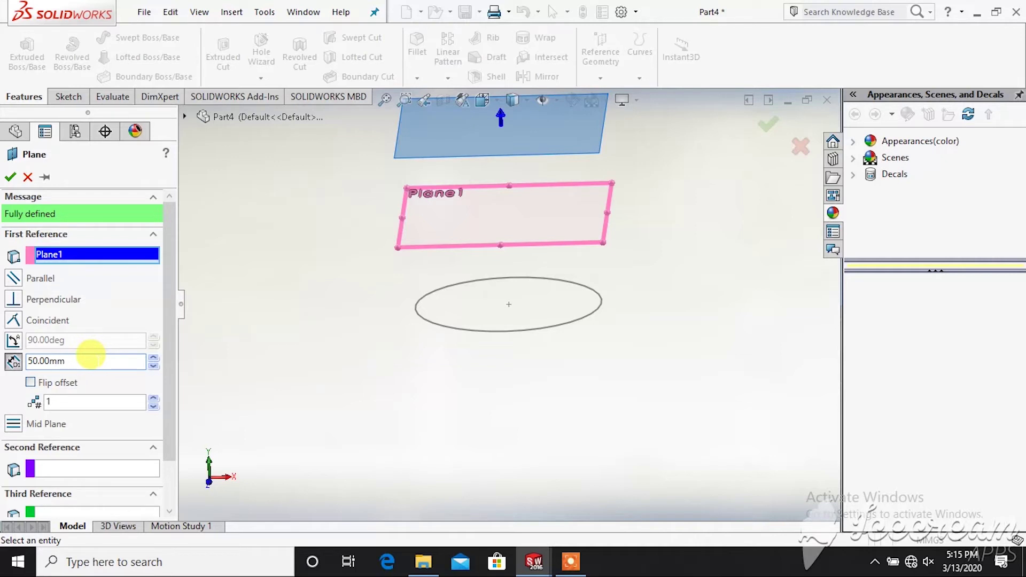
pyautogui.doubleClick(90, 355)
pyautogui.write('50')
pyautogui.press('Return')
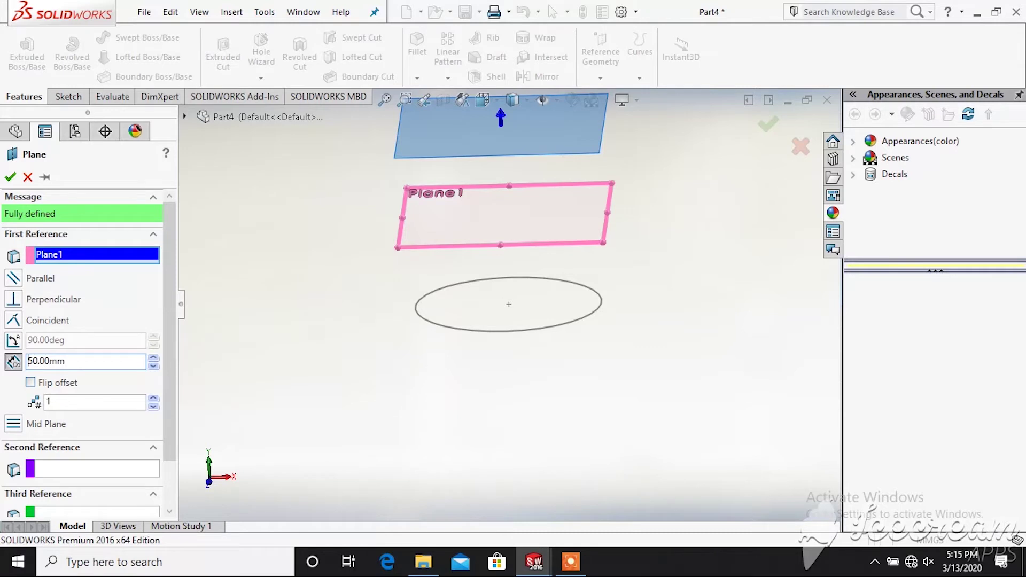
pyautogui.click(10, 176)
# Step: Start a new sketch on Plane1 and orient the view normal to it
pyautogui.click(54, 334)
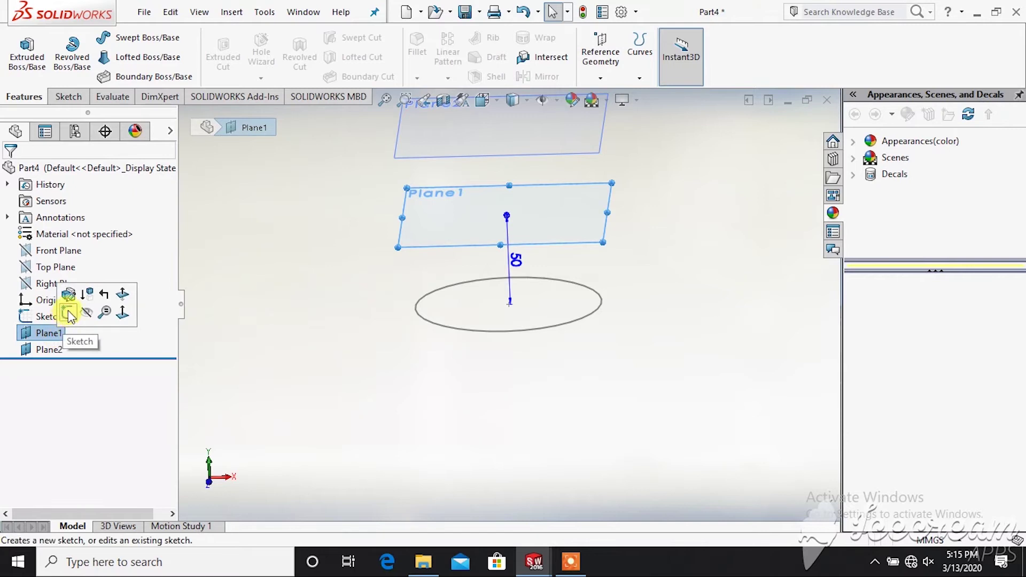
pyautogui.click(68, 315)
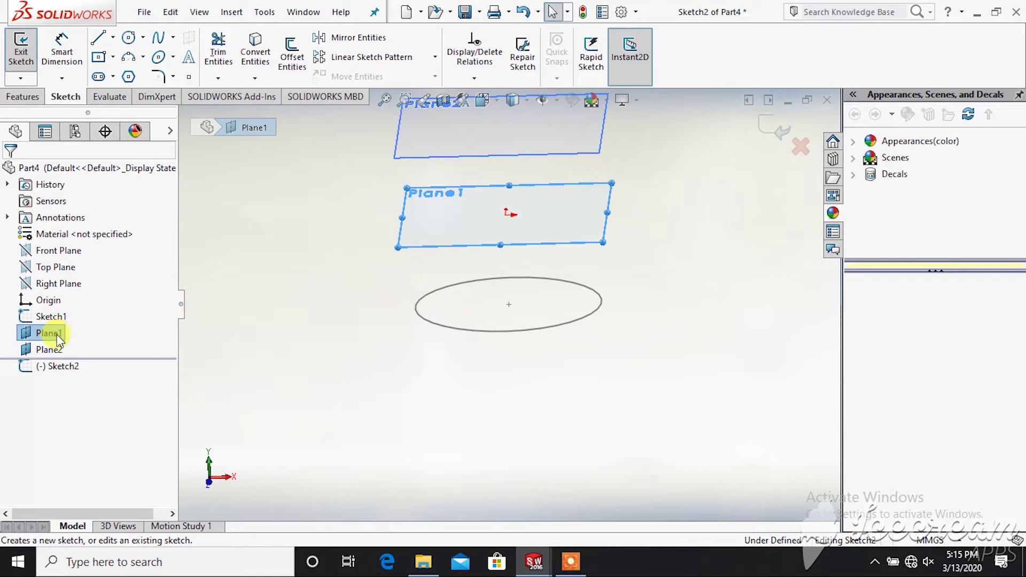
pyautogui.rightClick(56, 334)
pyautogui.click(123, 288)
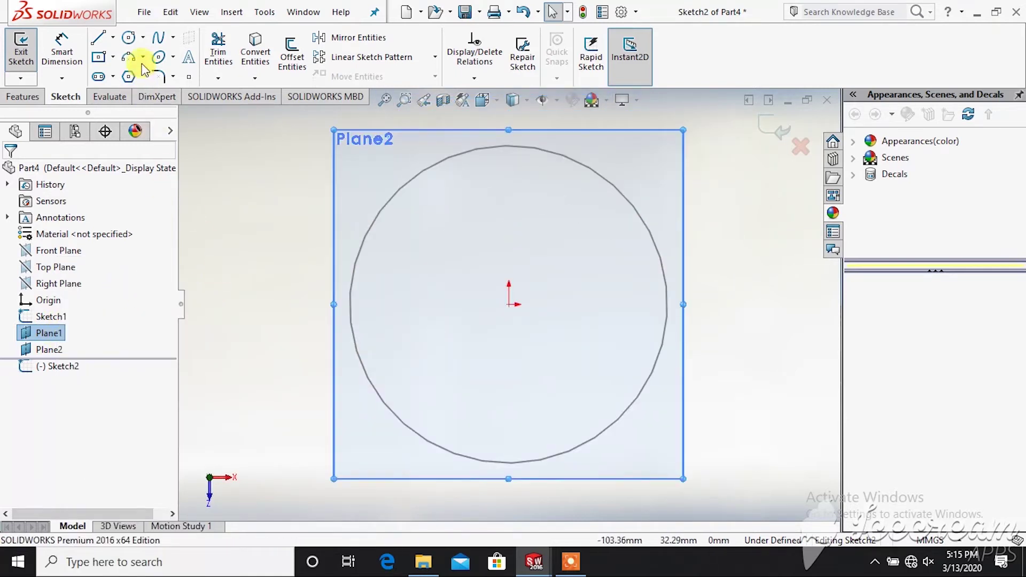
# Step: Sketch a circle with a radius of about 66.5 mm centred on the origin of the Plane1 sketch
pyautogui.click(130, 39)
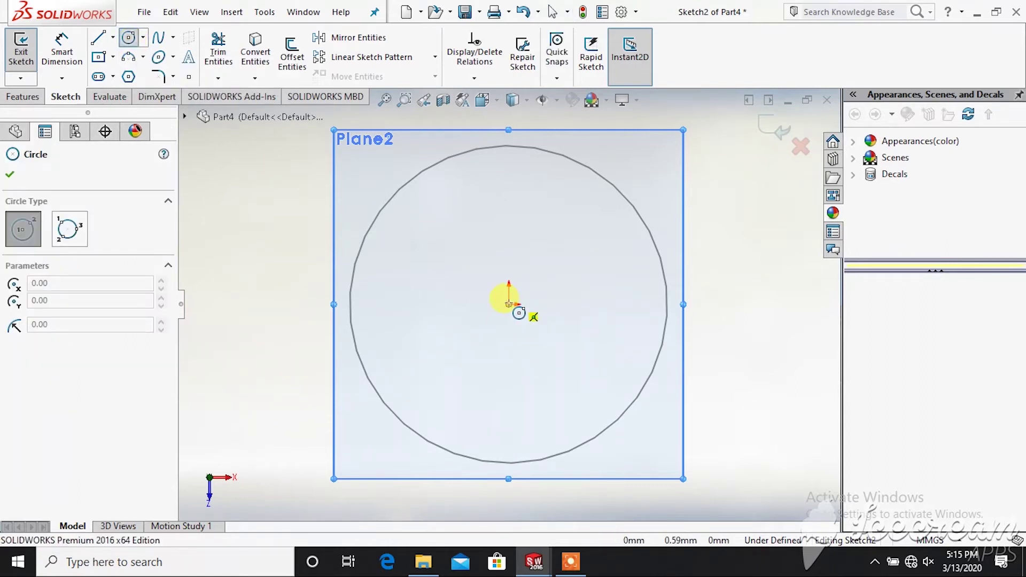
pyautogui.click(508, 304)
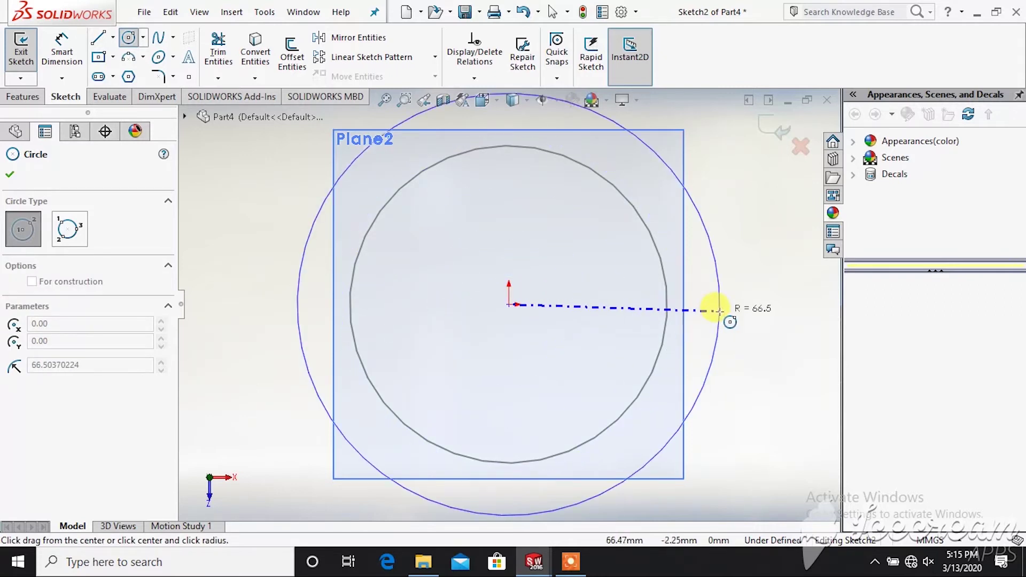
pyautogui.click(720, 310)
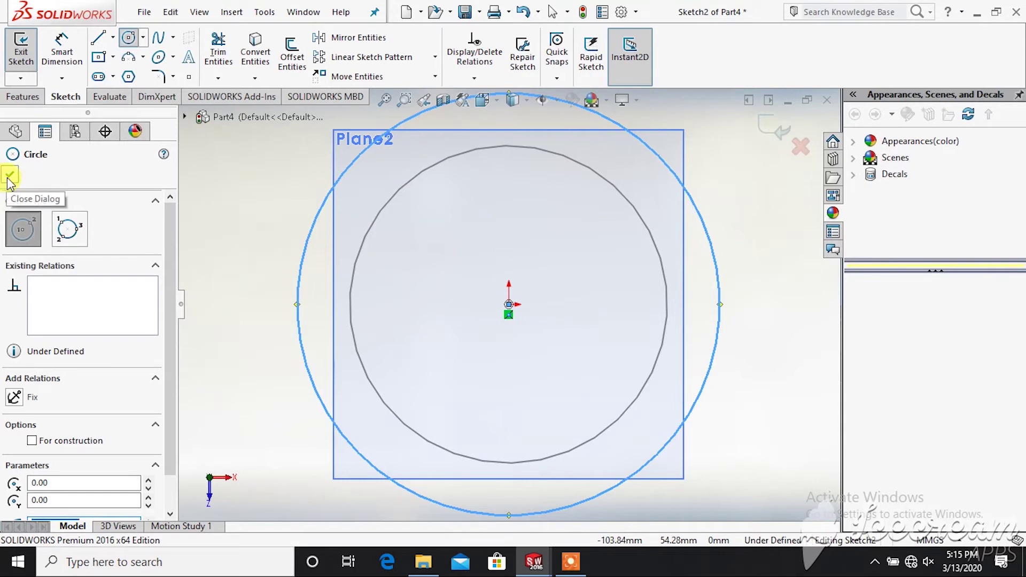
# Step: Dimension the circle on Plane1 to a diameter of 150 mm and close the sketch
pyautogui.click(62, 63)
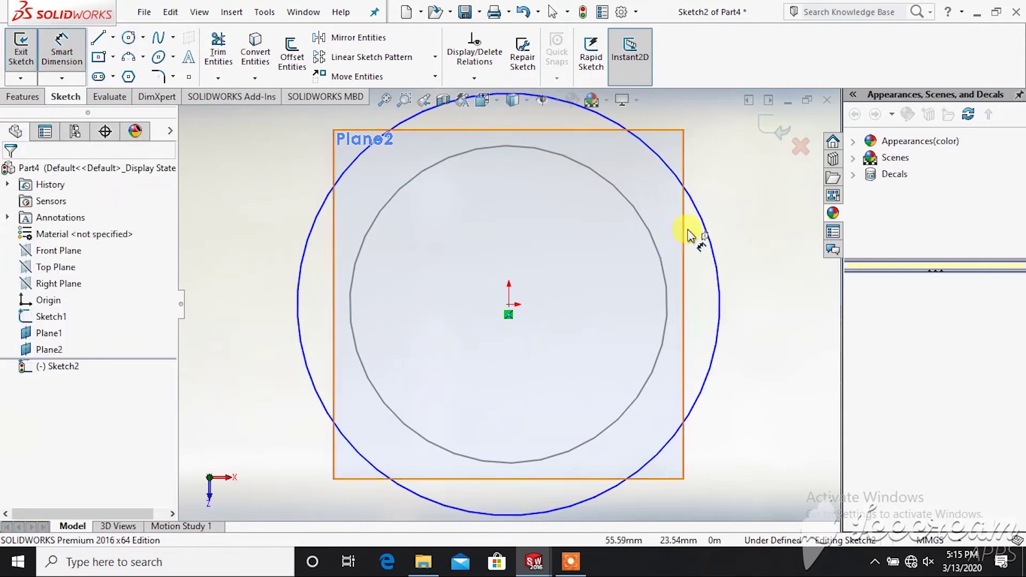
pyautogui.click(708, 234)
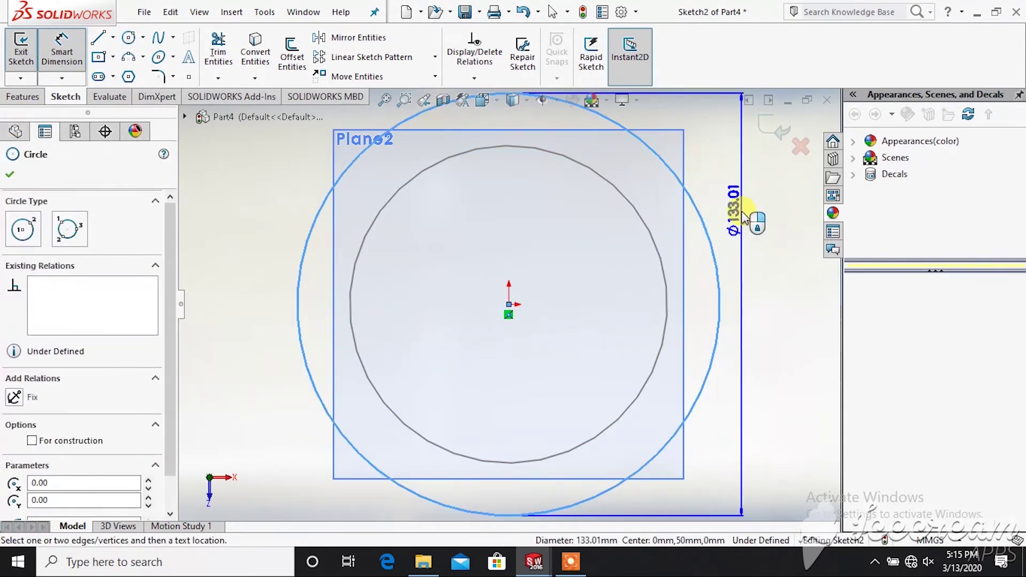
pyautogui.click(743, 216)
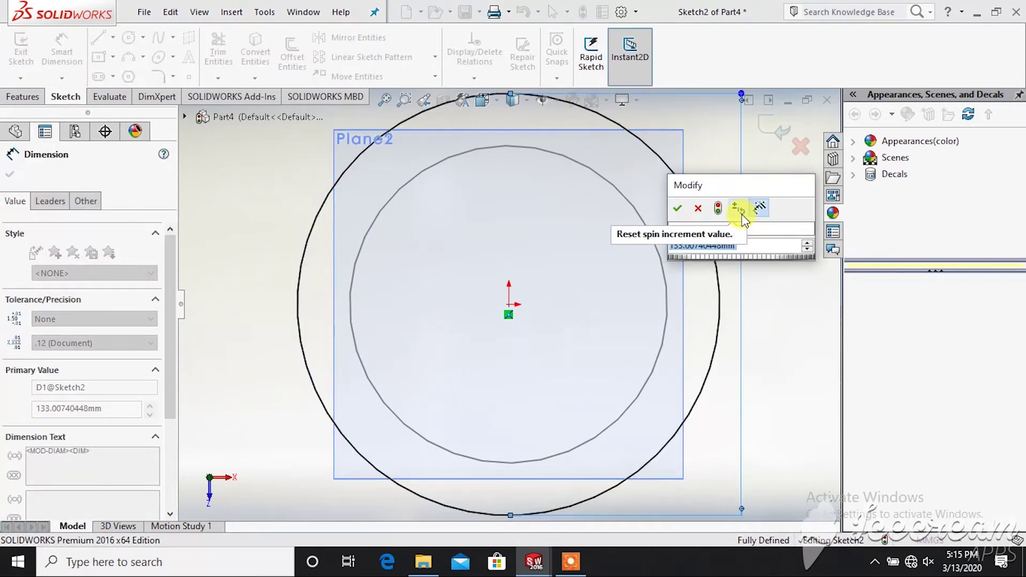
pyautogui.write('150')
pyautogui.press('Return')
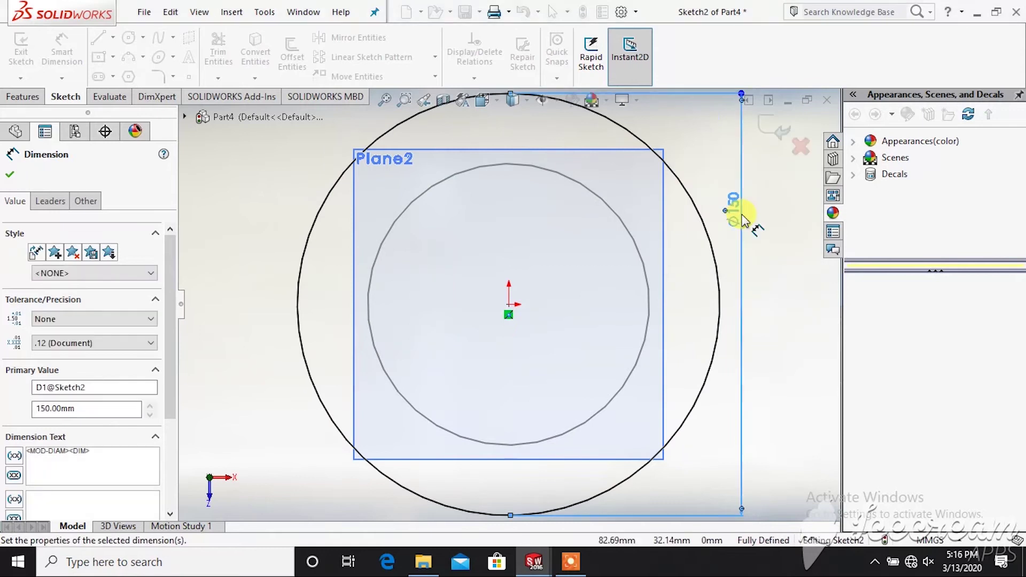
pyautogui.moveTo(764, 293)
pyautogui.mouseDown(button='middle')
pyautogui.moveTo(763, 239)
pyautogui.moveTo(732, 138)
pyautogui.moveTo(762, 160)
pyautogui.mouseUp(button='middle')
pyautogui.scroll(3, 689, 237)
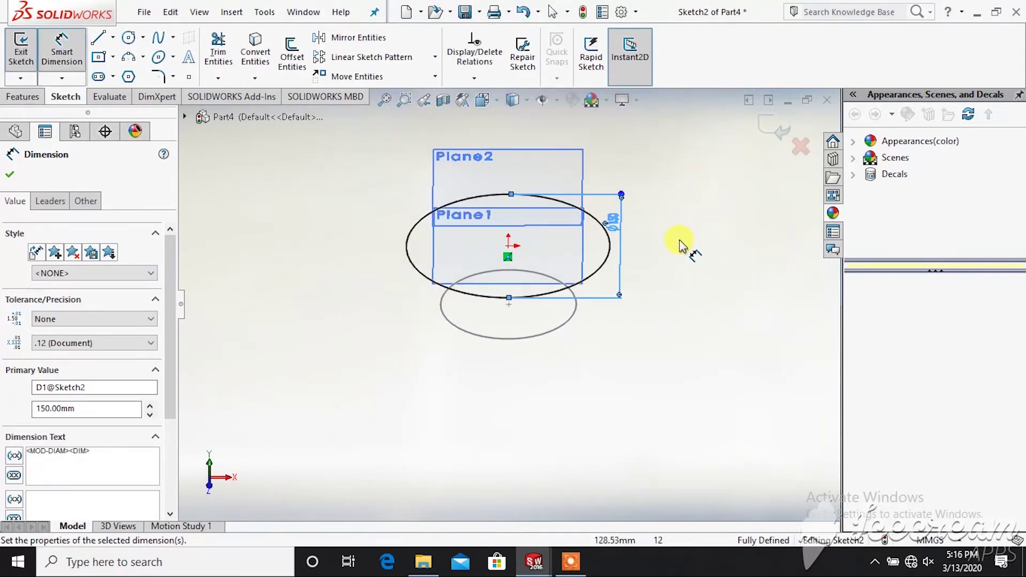
pyautogui.click(51, 54)
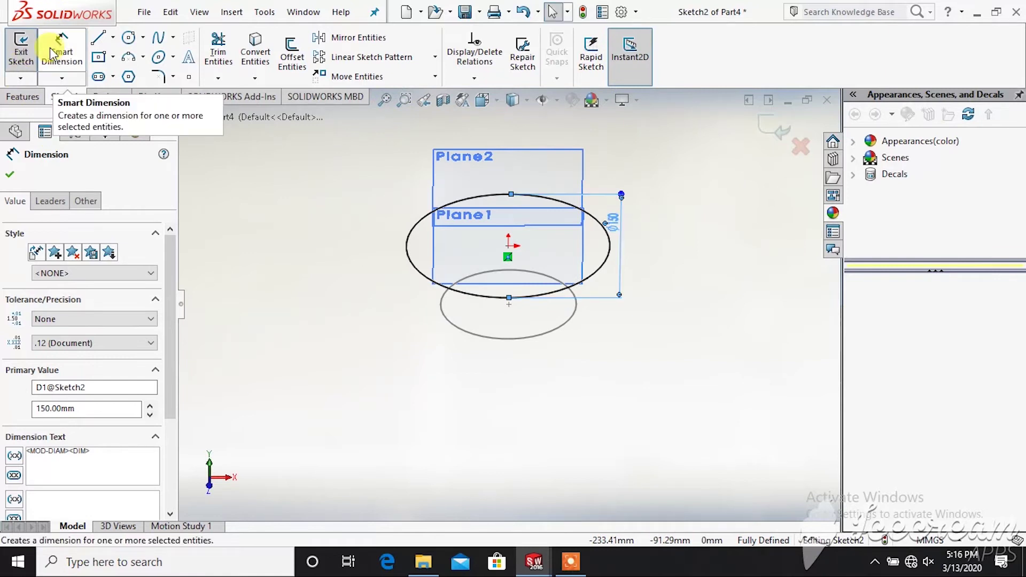
pyautogui.click(15, 58)
pyautogui.click(15, 58)
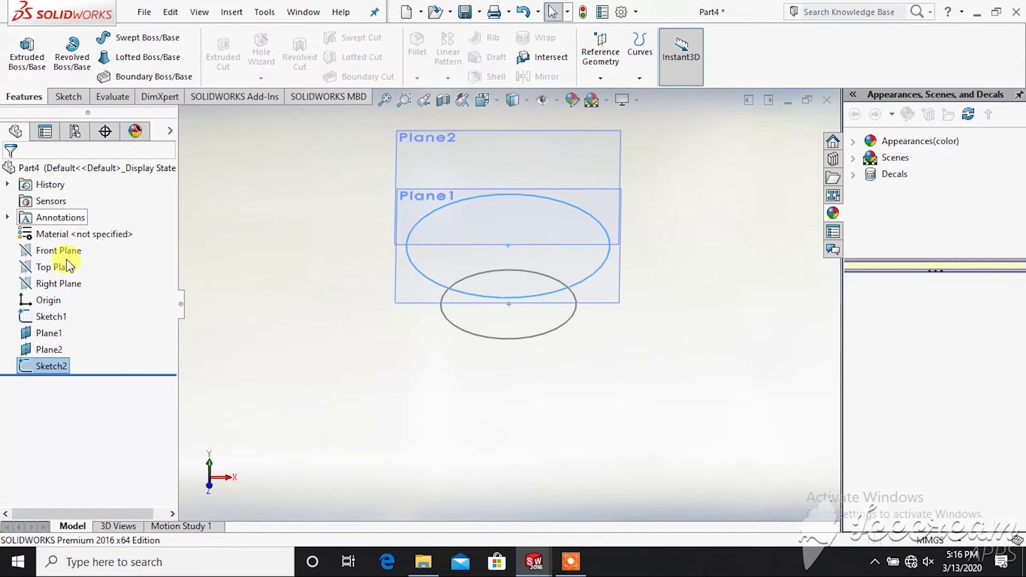
# Step: Start a new sketch on Plane2 and orient the view normal to it
pyautogui.click(56, 353)
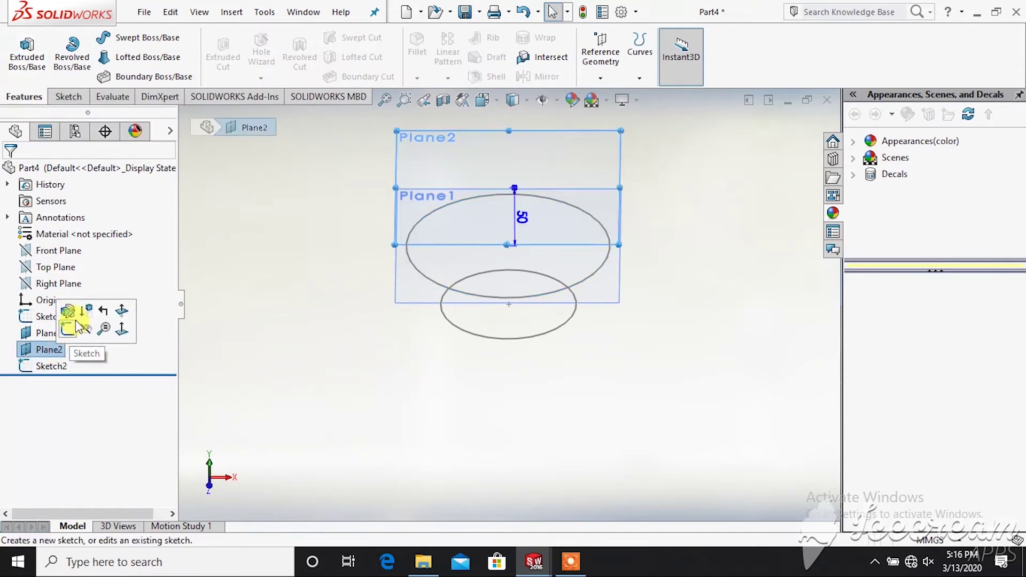
pyautogui.click(68, 330)
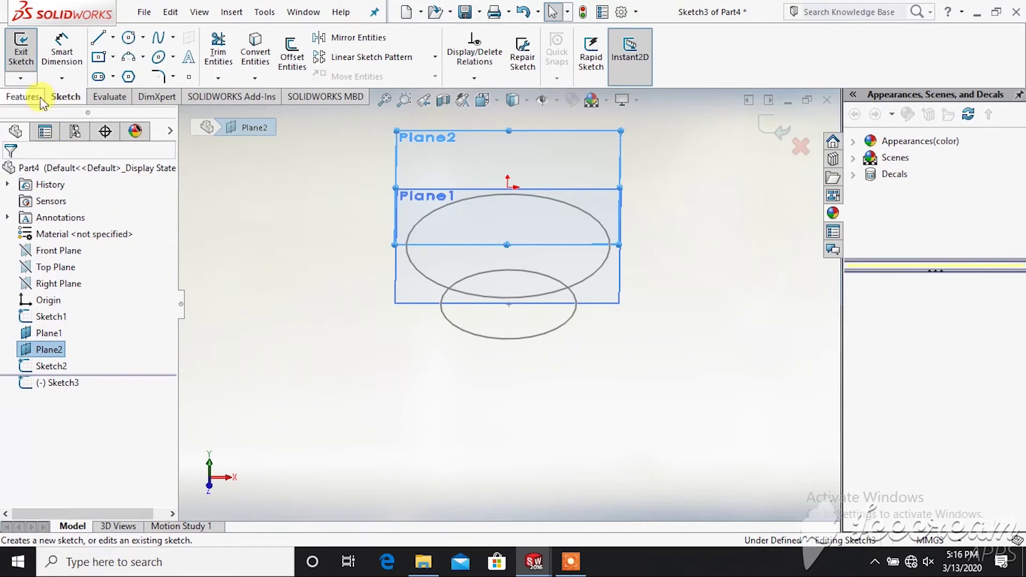
pyautogui.rightClick(52, 350)
pyautogui.click(115, 287)
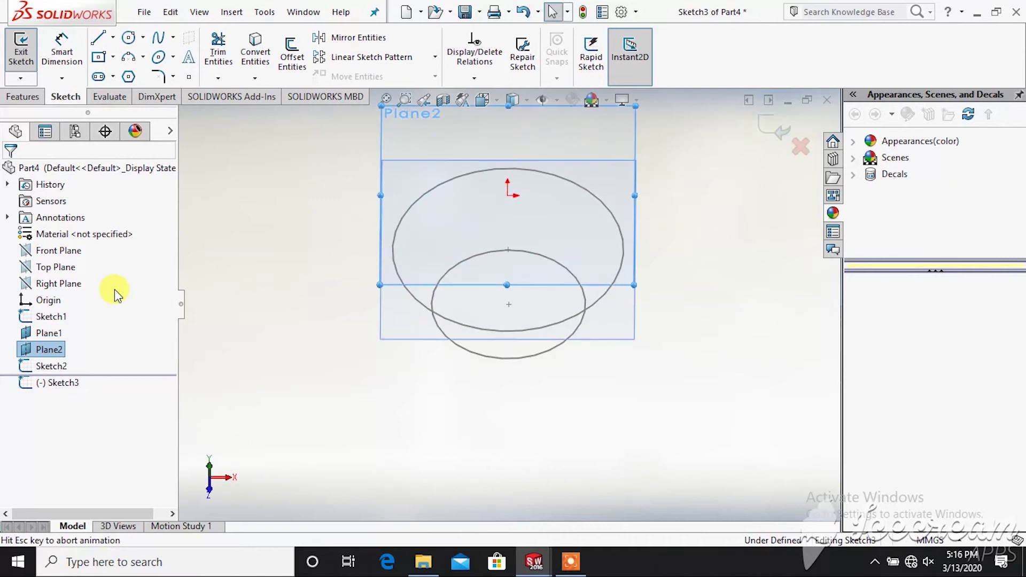
# Step: Sketch a circle about 76.5 mm in diameter centred on the origin of the Plane2 sketch
pyautogui.click(130, 36)
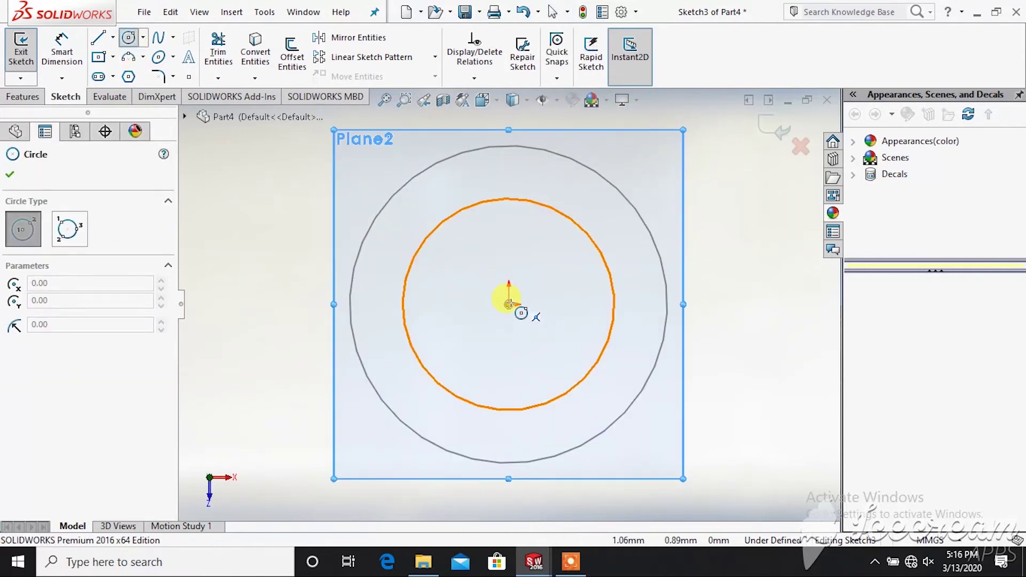
pyautogui.click(508, 304)
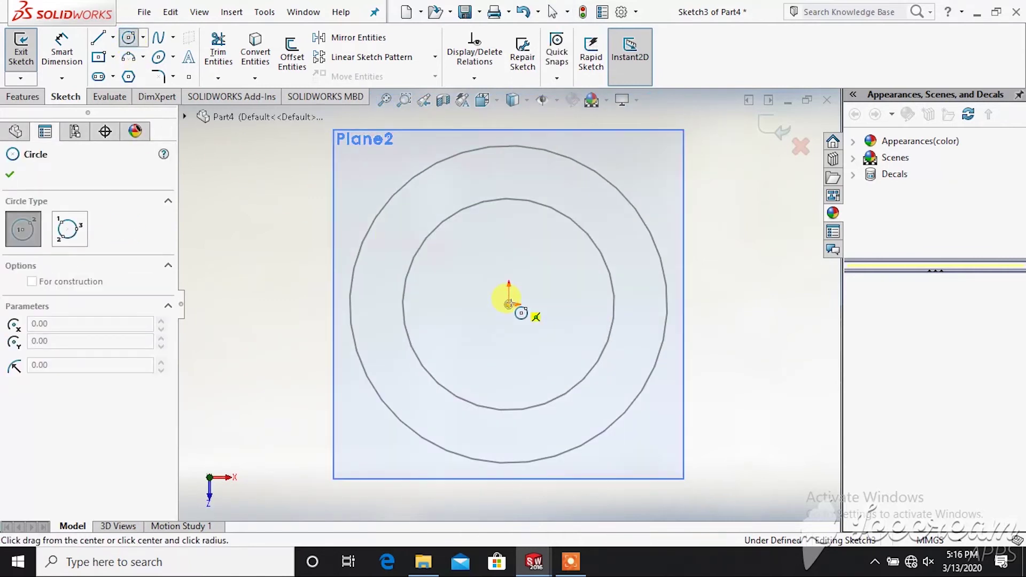
pyautogui.click(588, 290)
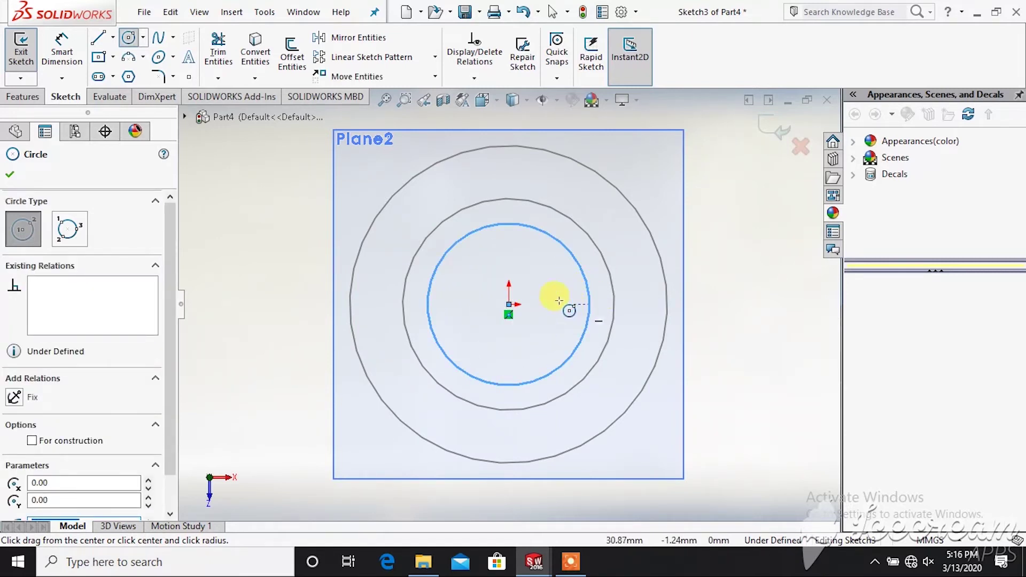
# Step: Dimension the circle on Plane2 to a diameter of 75 mm and close the sketch
pyautogui.click(62, 46)
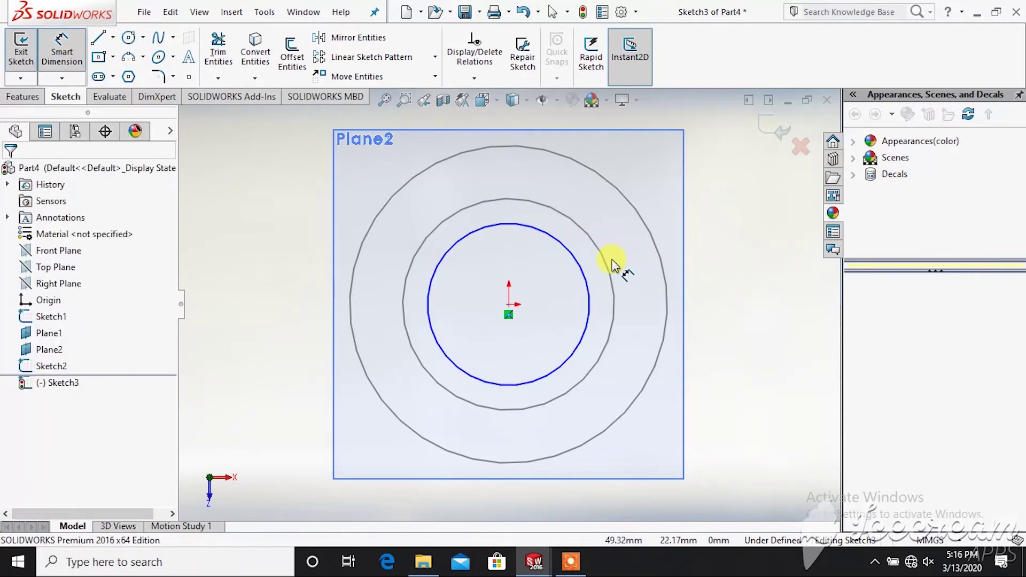
pyautogui.click(588, 288)
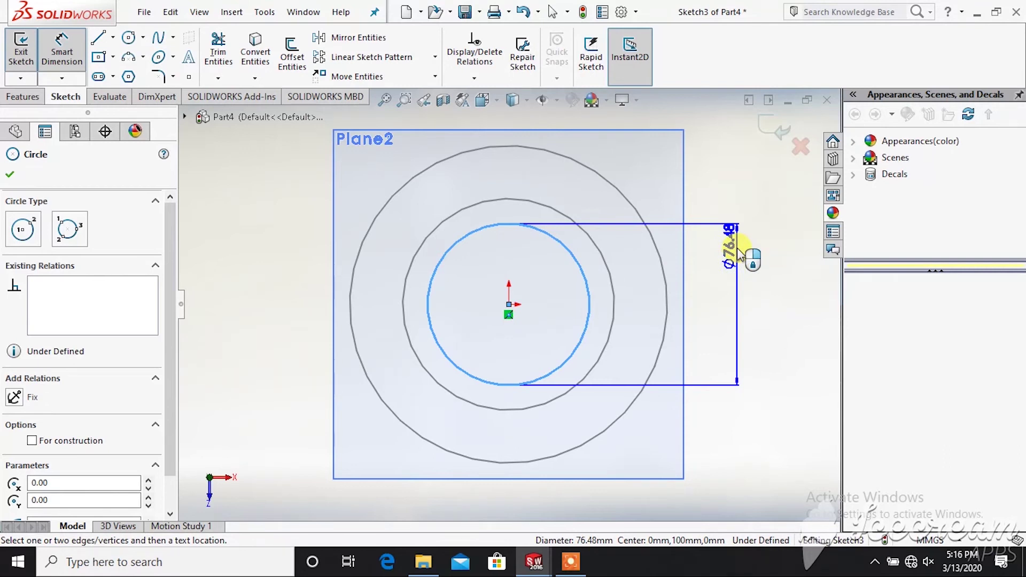
pyautogui.click(738, 251)
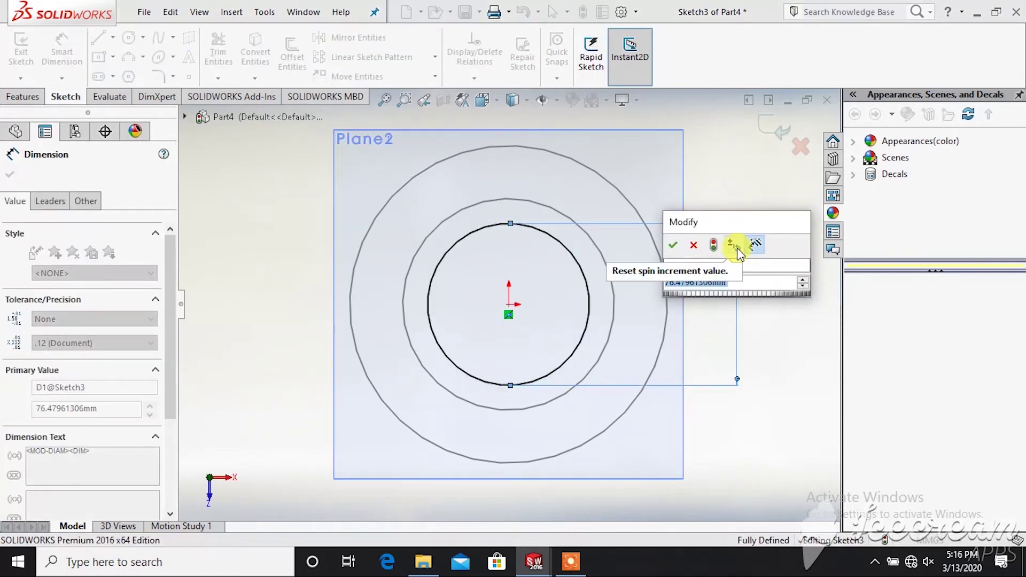
pyautogui.write('75')
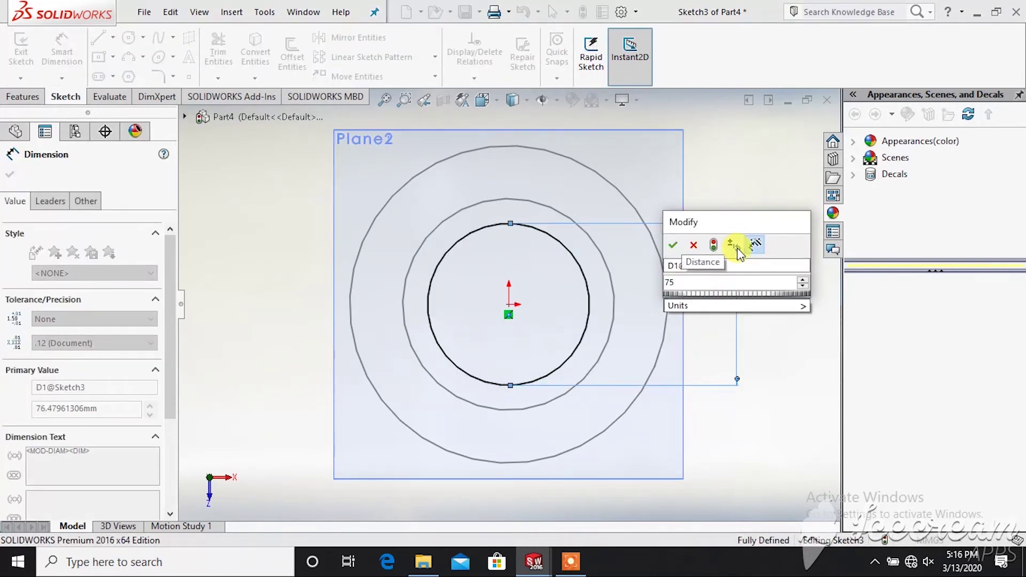
pyautogui.press('Return')
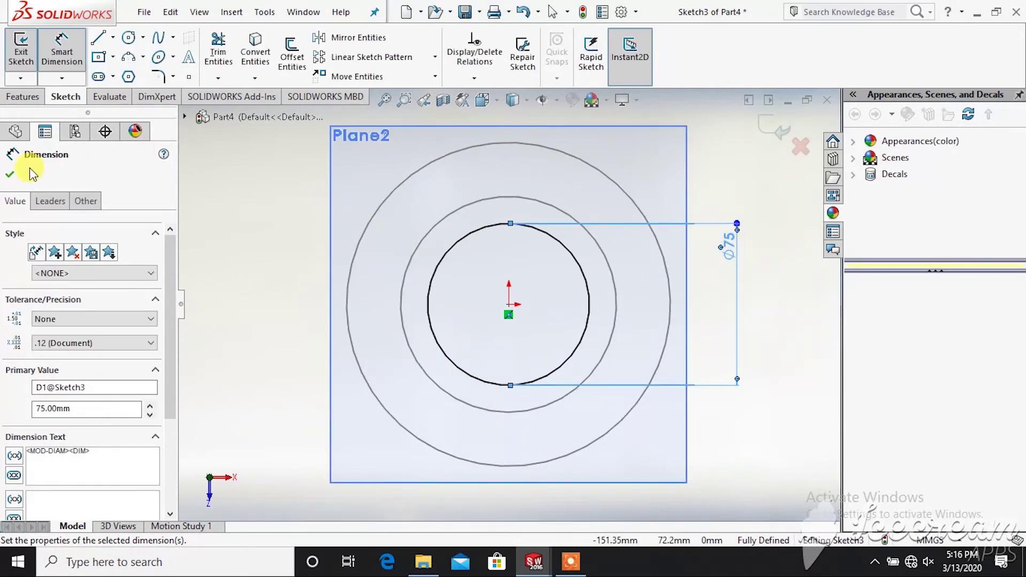
pyautogui.click(9, 175)
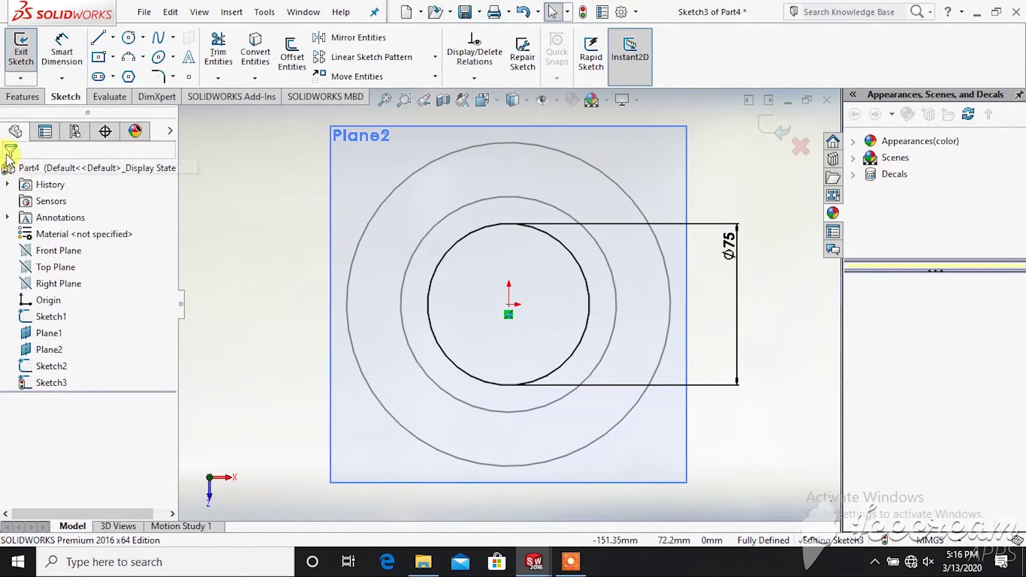
pyautogui.moveTo(297, 240)
pyautogui.mouseDown(button='middle')
pyautogui.moveTo(299, 109)
pyautogui.moveTo(315, 99)
pyautogui.moveTo(333, 277)
pyautogui.moveTo(327, 217)
pyautogui.moveTo(346, 277)
pyautogui.mouseUp(button='middle')
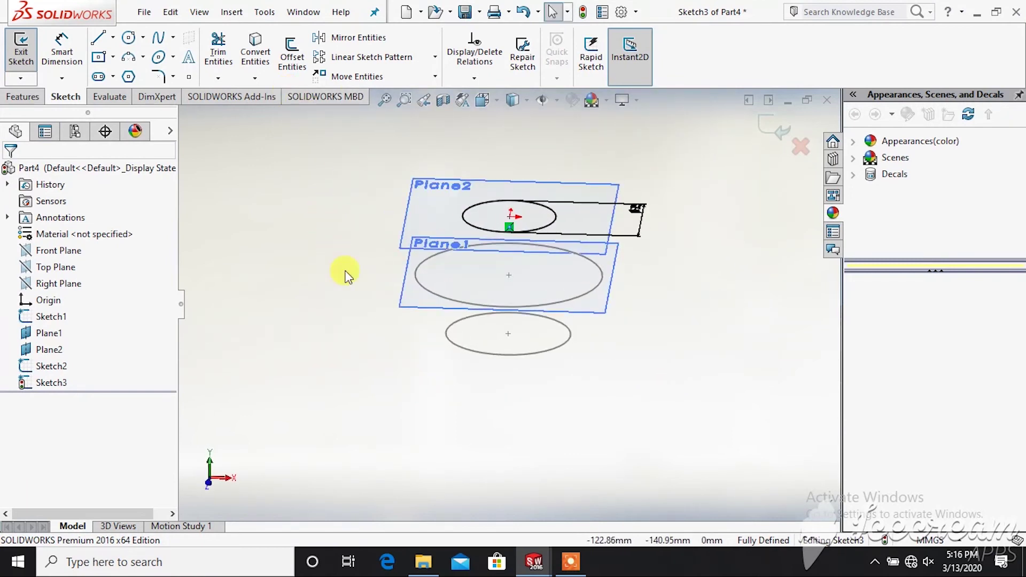
pyautogui.scroll(-3, 360, 275)
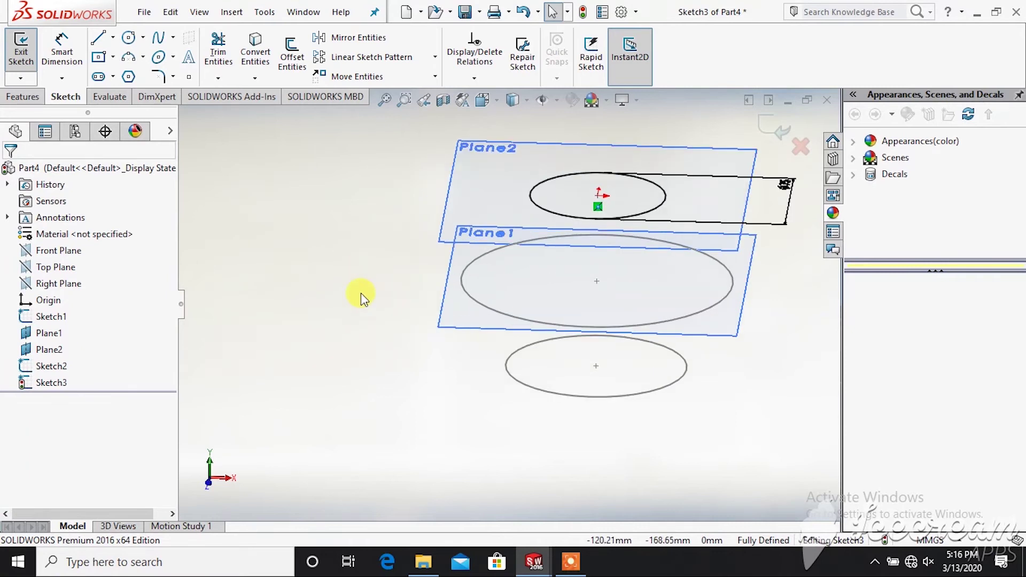
pyautogui.click(24, 97)
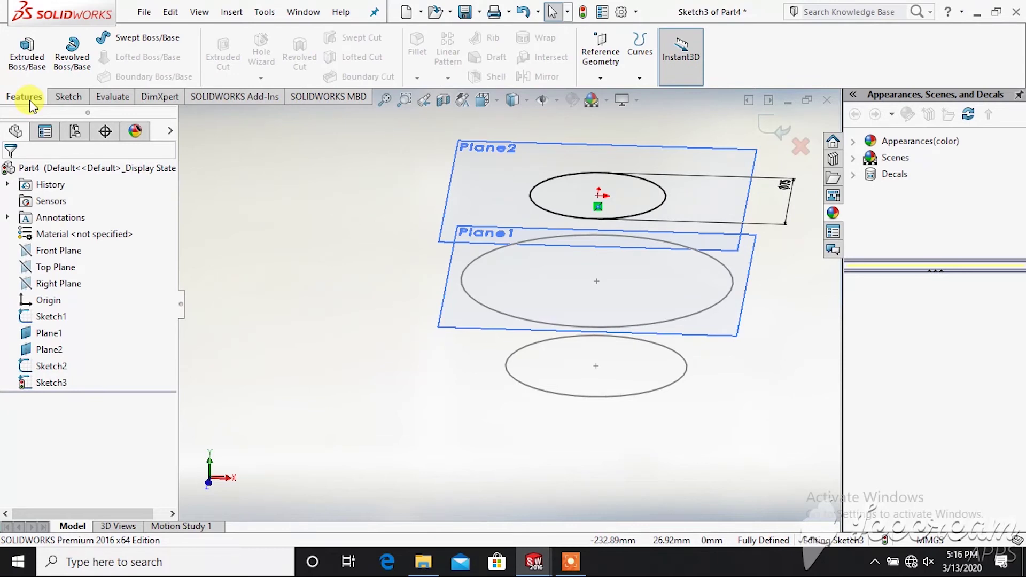
pyautogui.click(68, 96)
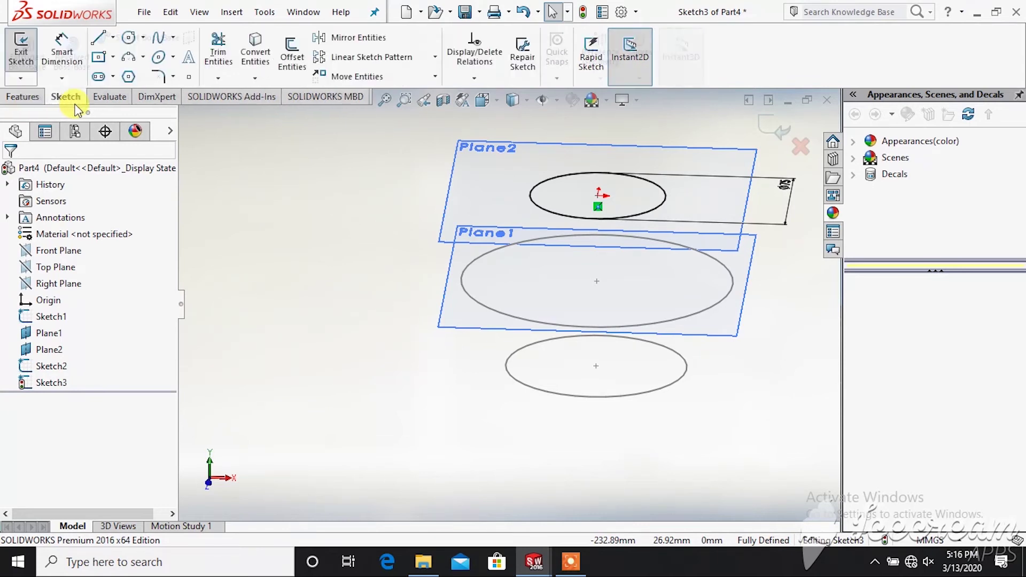
pyautogui.click(29, 64)
# Step: Start a Lofted Boss/Base with Sketch3, Sketch1 and Sketch2 as its profiles
pyautogui.click(31, 98)
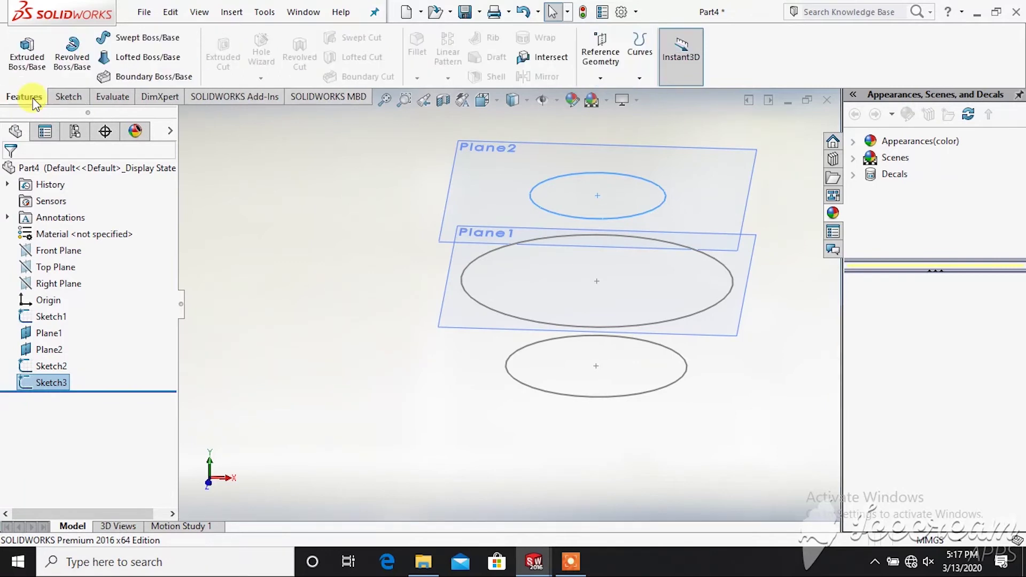
pyautogui.click(130, 60)
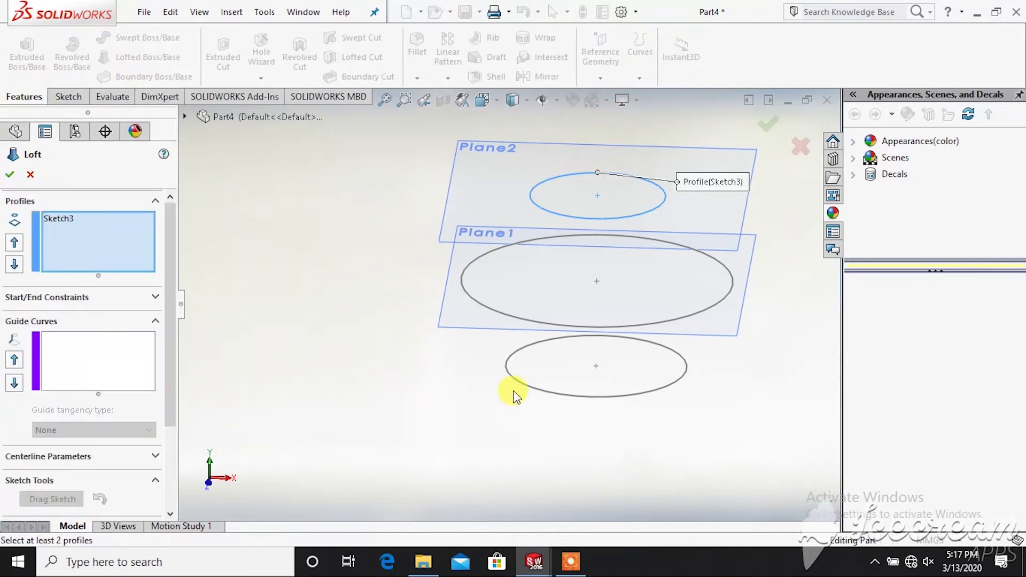
pyautogui.click(531, 385)
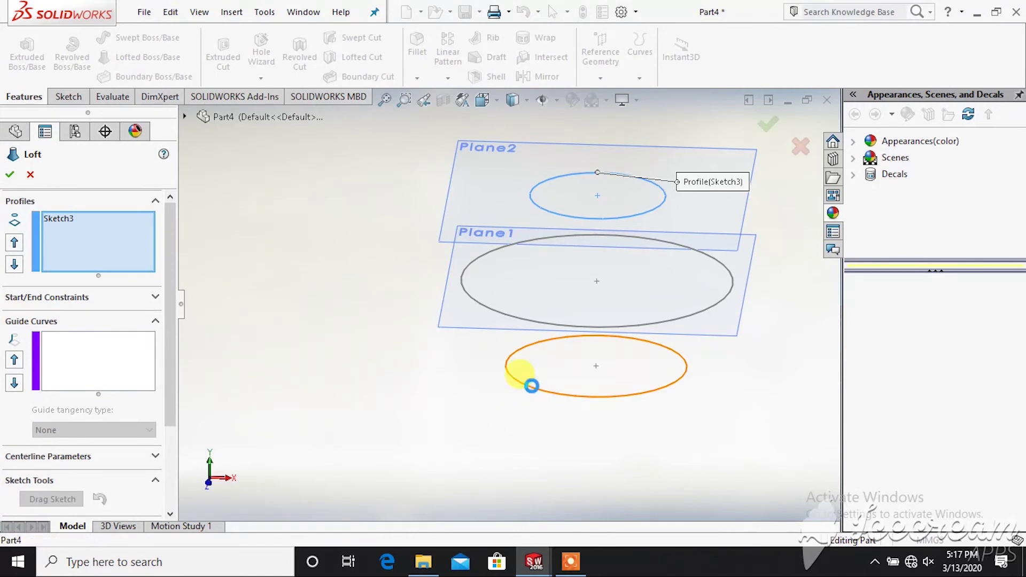
pyautogui.click(492, 307)
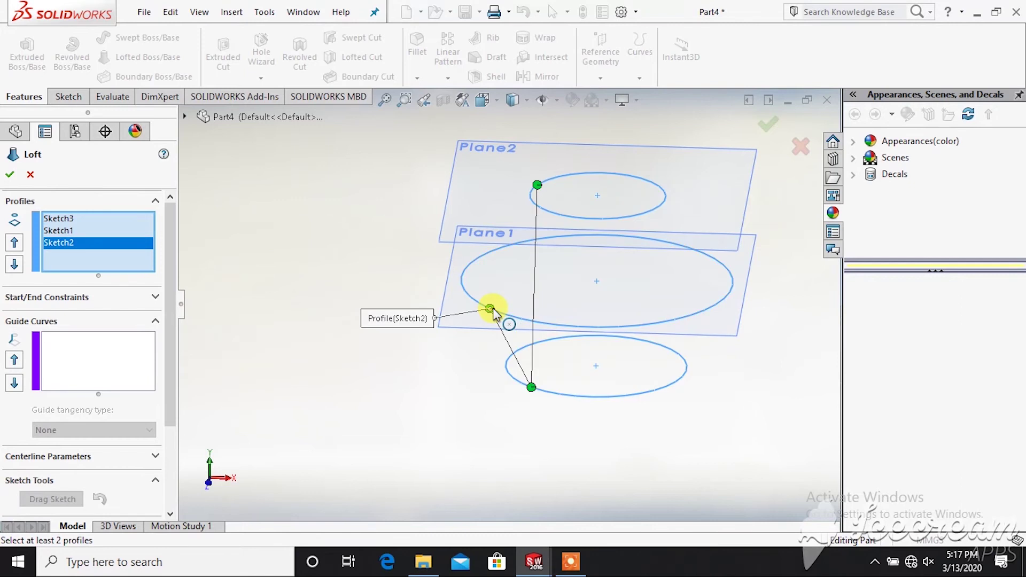
# Step: Reorder the loft profiles by removing Sketch3 and adding its circle again after Sketch2, and create the loft
pyautogui.click(79, 217)
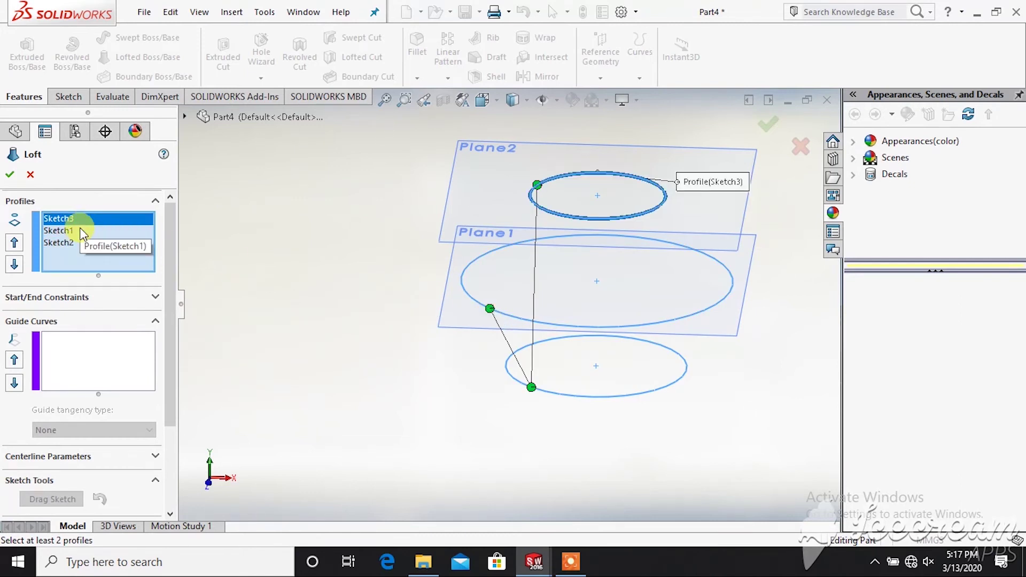
pyautogui.press('Delete')
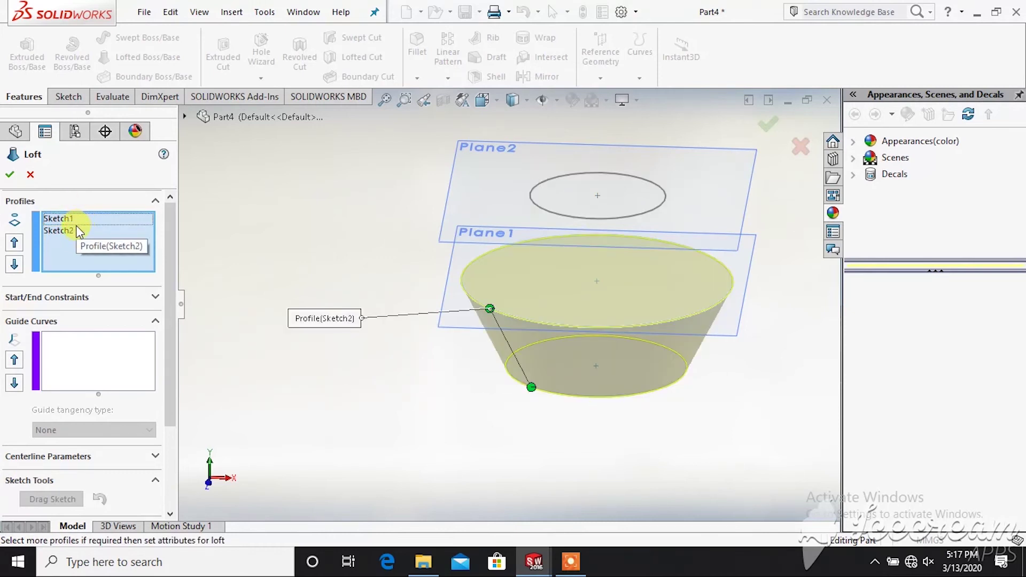
pyautogui.click(548, 211)
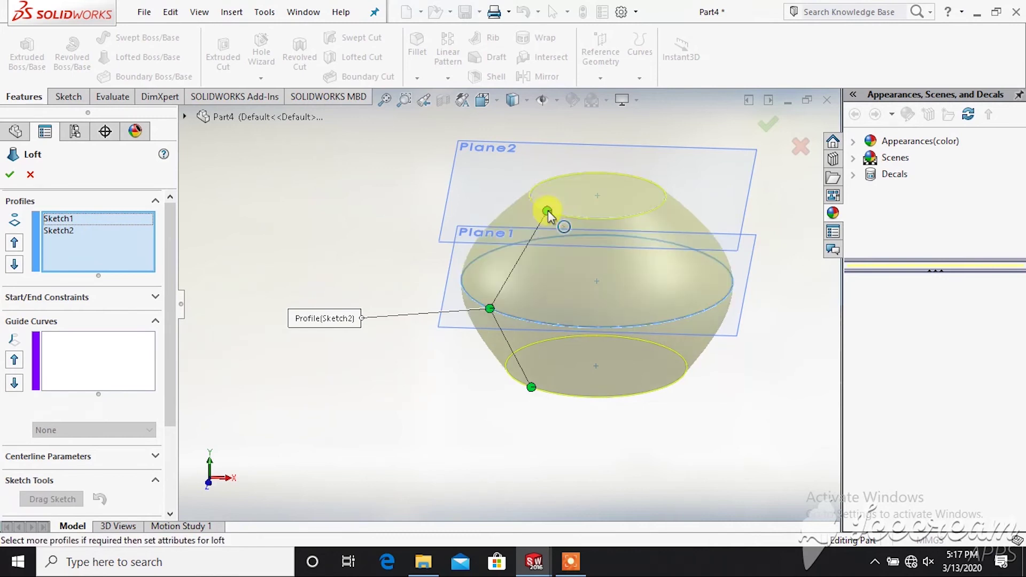
pyautogui.click(11, 176)
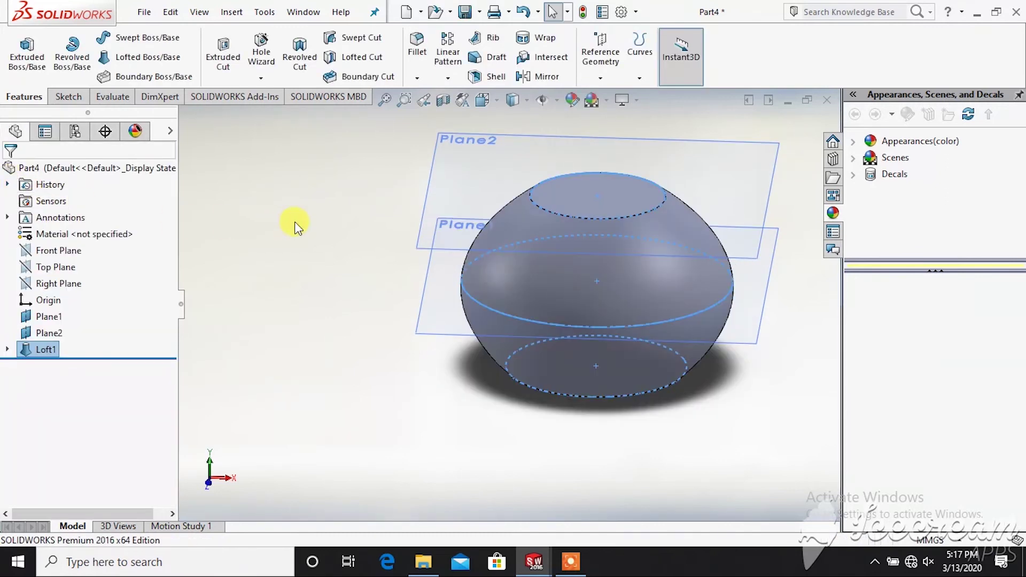
# Step: Shell the lofted body with a 10 mm wall thickness, removing its top circular face
pyautogui.moveTo(424, 188); pyautogui.dragTo(373, 232, button='middle')
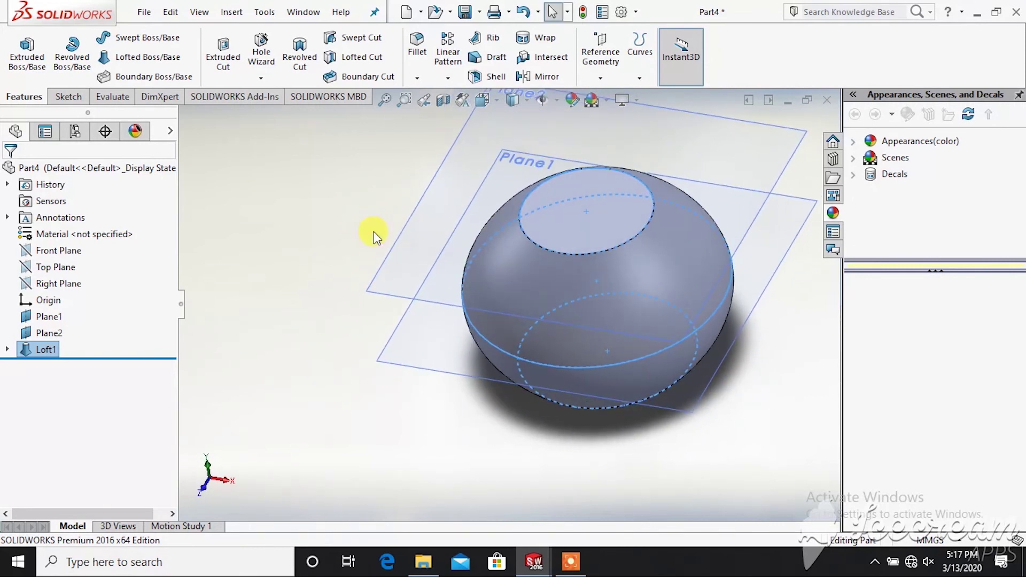
pyautogui.click(452, 17)
pyautogui.click(478, 79)
pyautogui.moveTo(354, 156); pyautogui.dragTo(359, 223, button='middle')
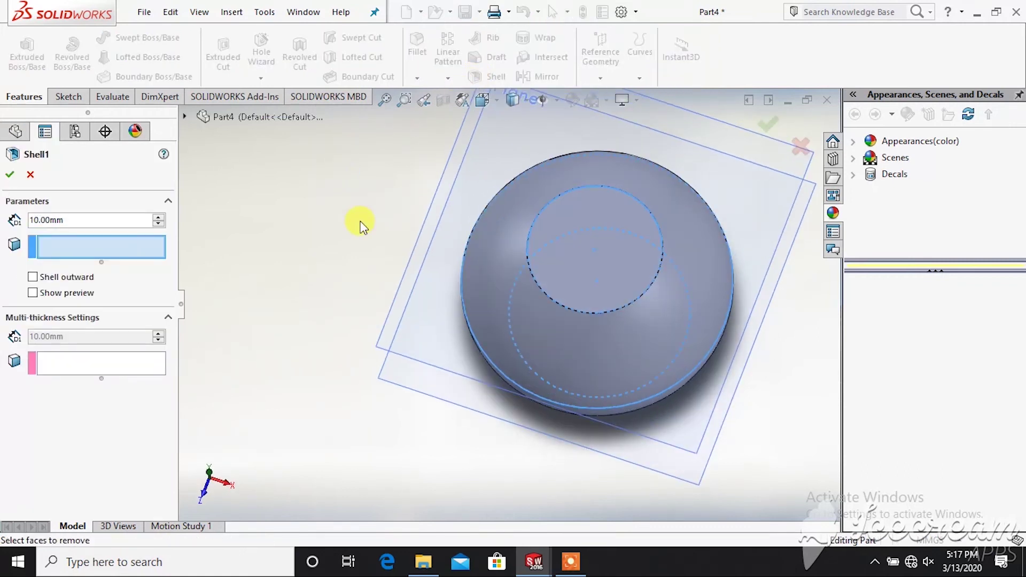
pyautogui.click(614, 217)
pyautogui.moveTo(255, 240); pyautogui.dragTo(259, 201, button='middle')
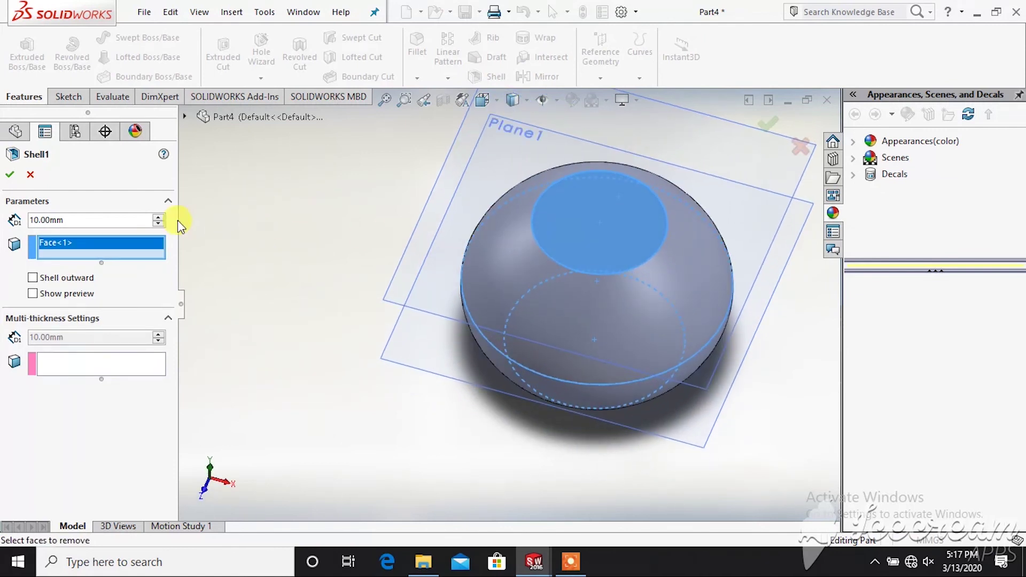
pyautogui.moveTo(79, 220); pyautogui.dragTo(14, 219)
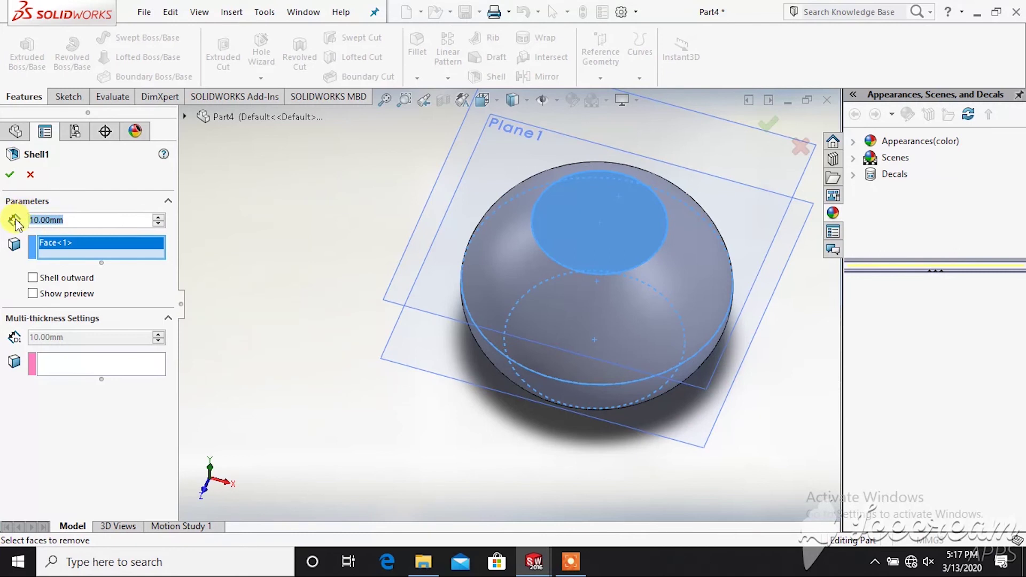
pyautogui.click(10, 175)
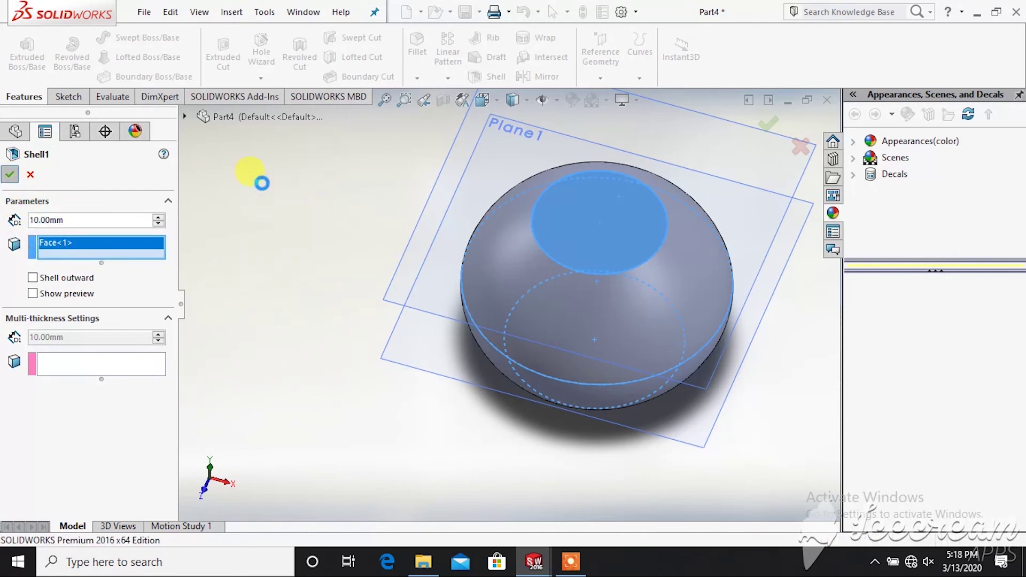
pyautogui.moveTo(328, 163)
pyautogui.mouseDown(button='middle')
pyautogui.moveTo(298, 201)
pyautogui.moveTo(279, 201)
pyautogui.moveTo(271, 151)
pyautogui.moveTo(339, 207)
pyautogui.moveTo(362, 197)
pyautogui.moveTo(382, 166)
pyautogui.moveTo(313, 176)
pyautogui.moveTo(308, 160)
pyautogui.moveTo(347, 150)
pyautogui.mouseUp(button='middle')
# Step: Edit the shell feature to set its wall thickness to 5 mm, and select the inner wall face through the opening
pyautogui.click(60, 374)
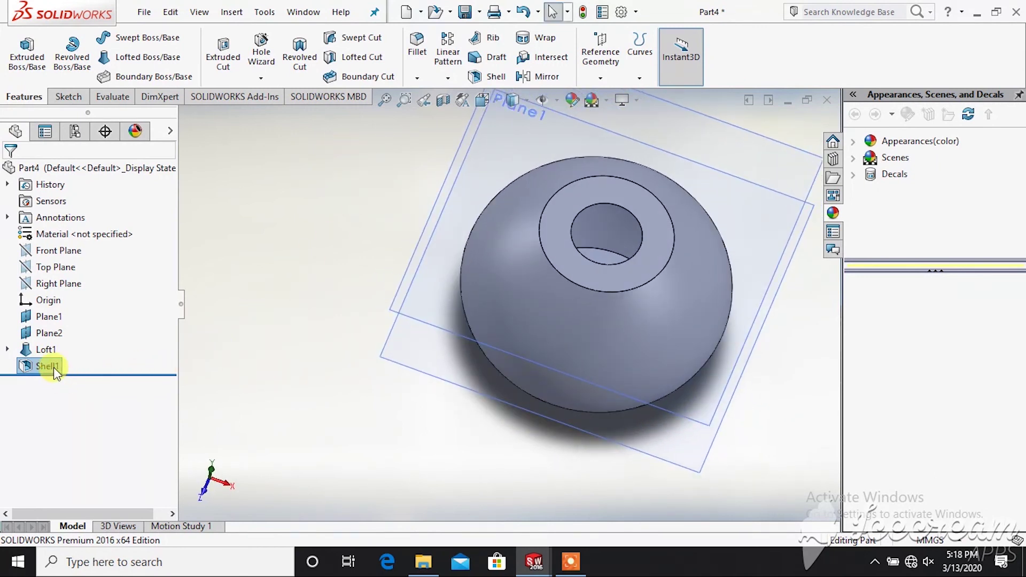
pyautogui.rightClick(54, 367)
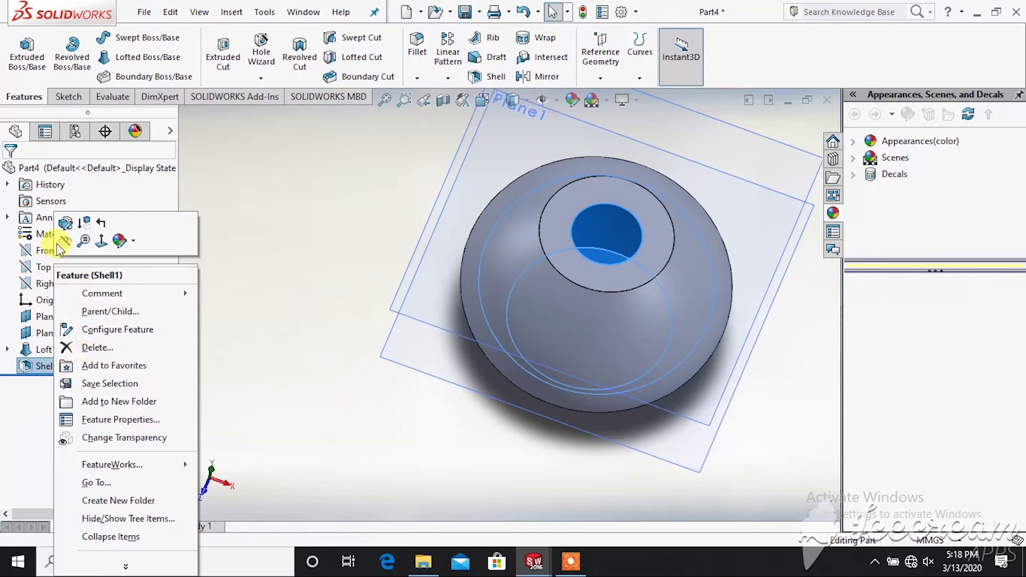
pyautogui.click(67, 227)
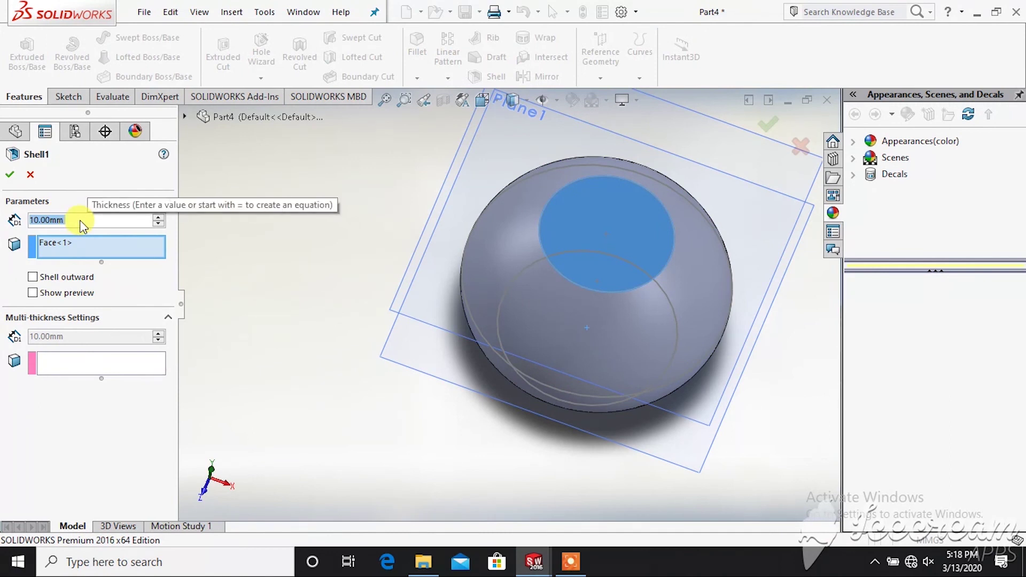
pyautogui.write('5')
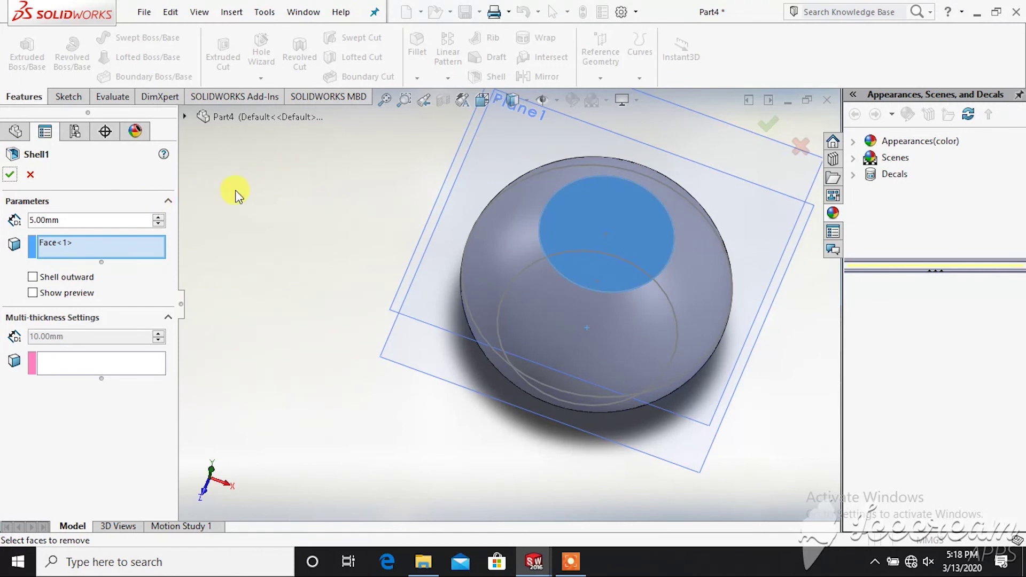
pyautogui.scroll(3, 369, 196)
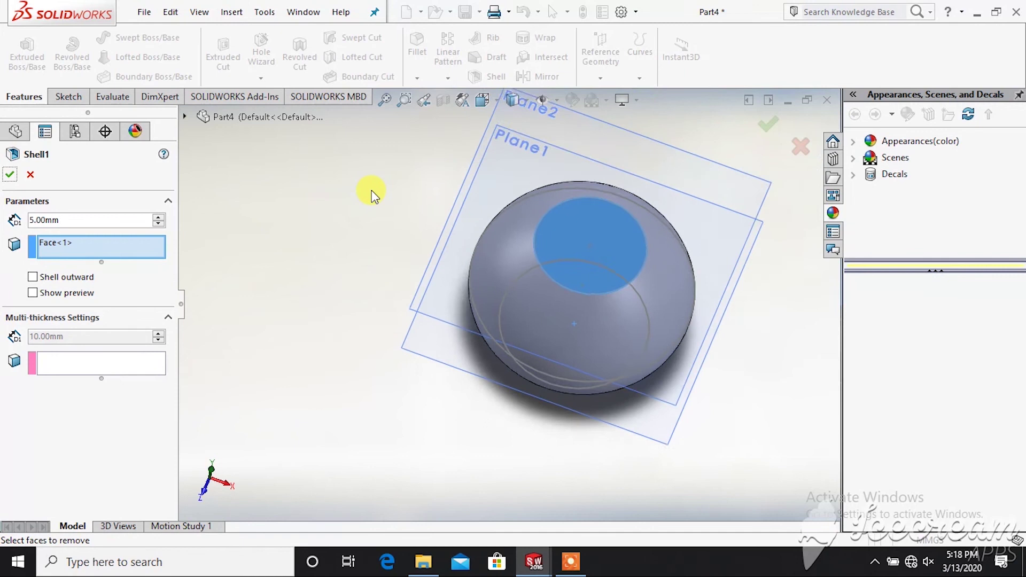
pyautogui.moveTo(759, 213); pyautogui.dragTo(630, 223, button='middle')
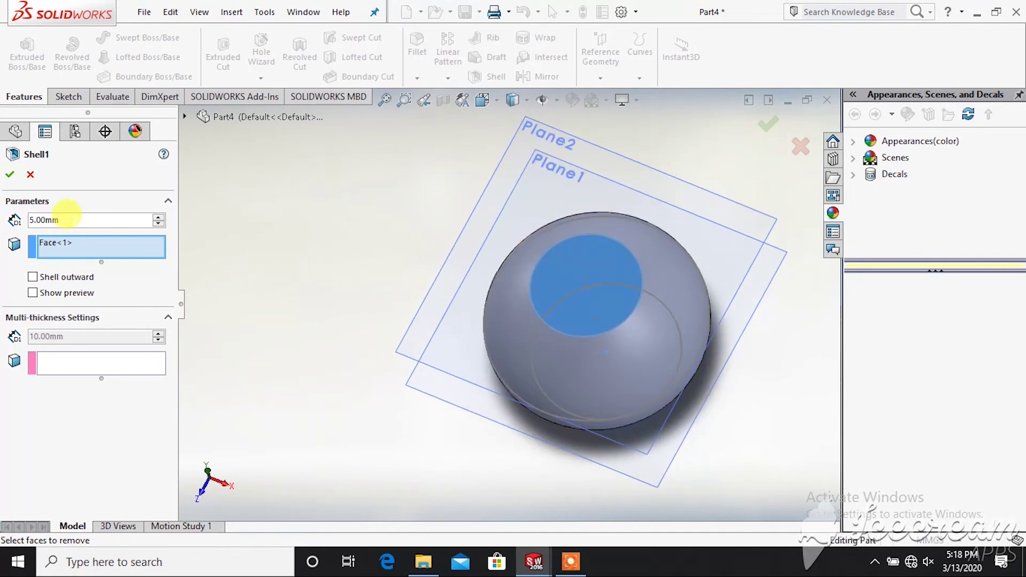
pyautogui.click(12, 175)
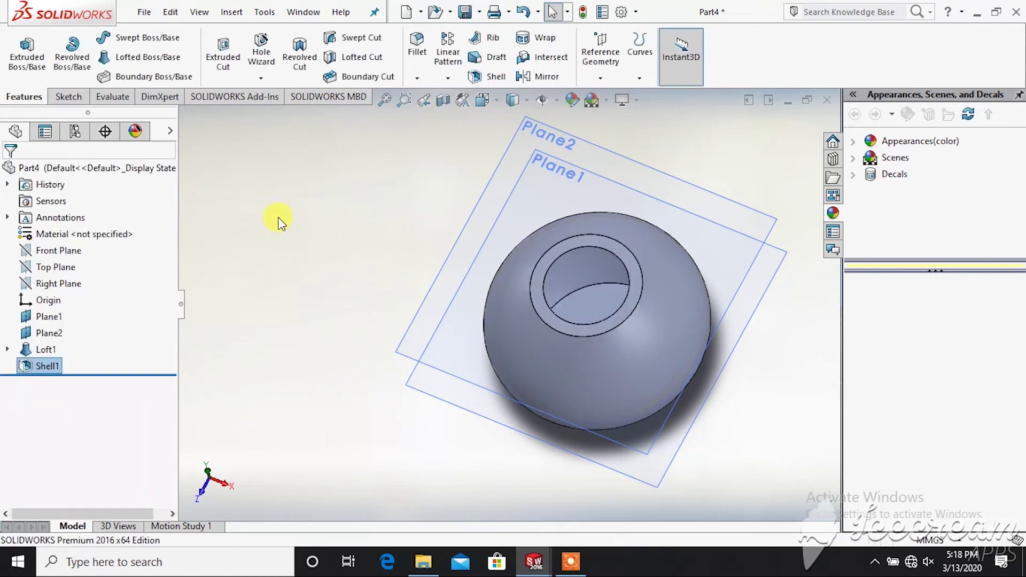
pyautogui.moveTo(391, 243); pyautogui.dragTo(449, 251, button='middle')
pyautogui.click(647, 284)
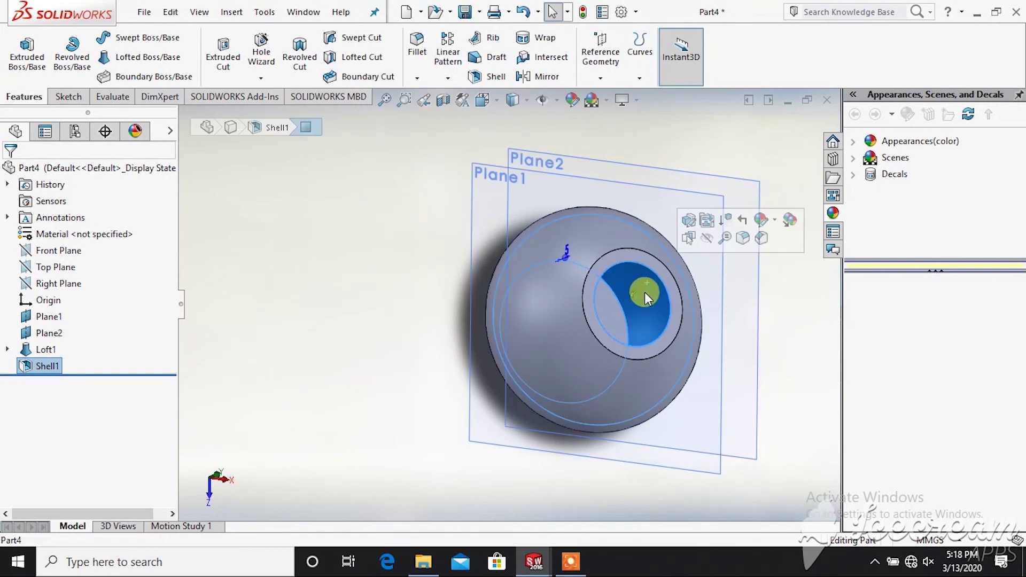